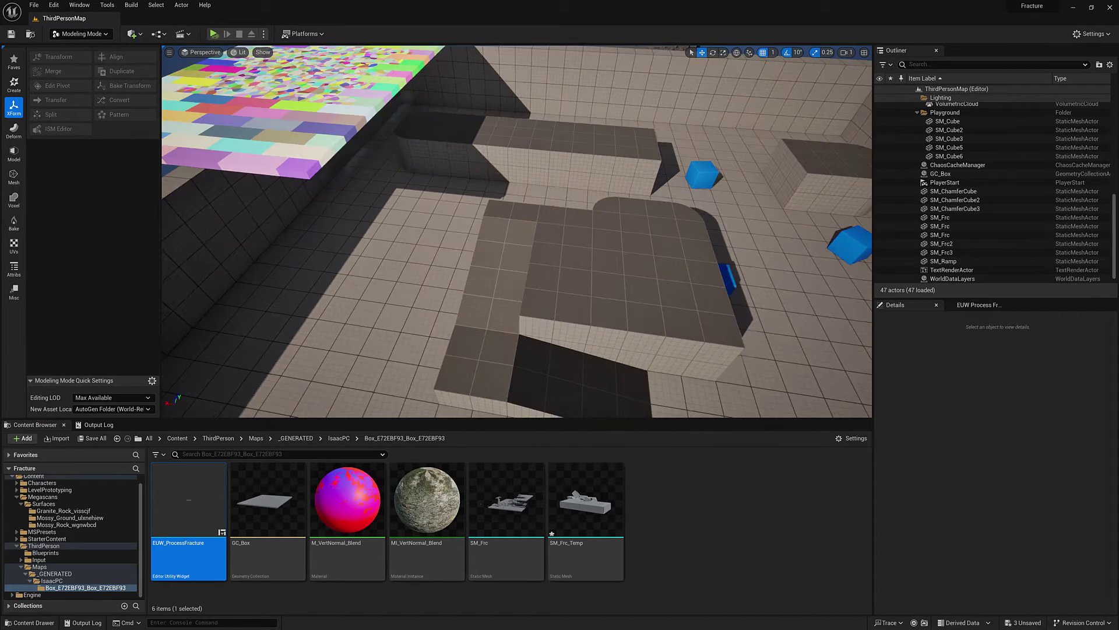
Place the SM_Frc_Temp static mesh on top of the raised block in the level and frame it.
key("w")
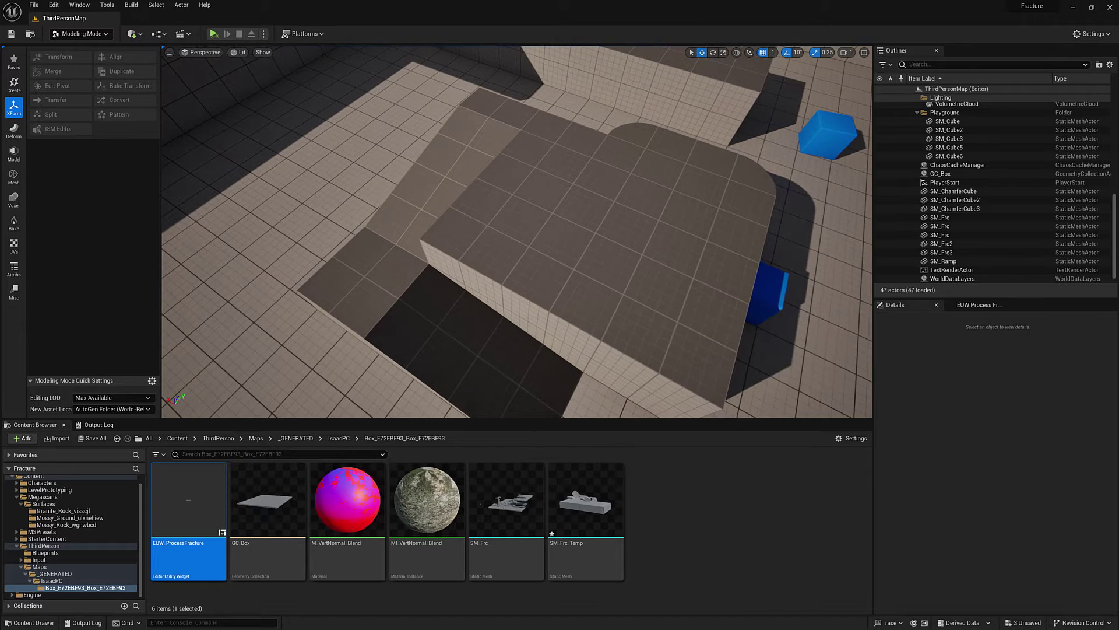
right_click_drag(586, 239, 583, 238)
left_click_drag(575, 500, 652, 225)
key("f")
key("w")
right_click_drag(652, 225, 740, 200)
key("a")
key("w")
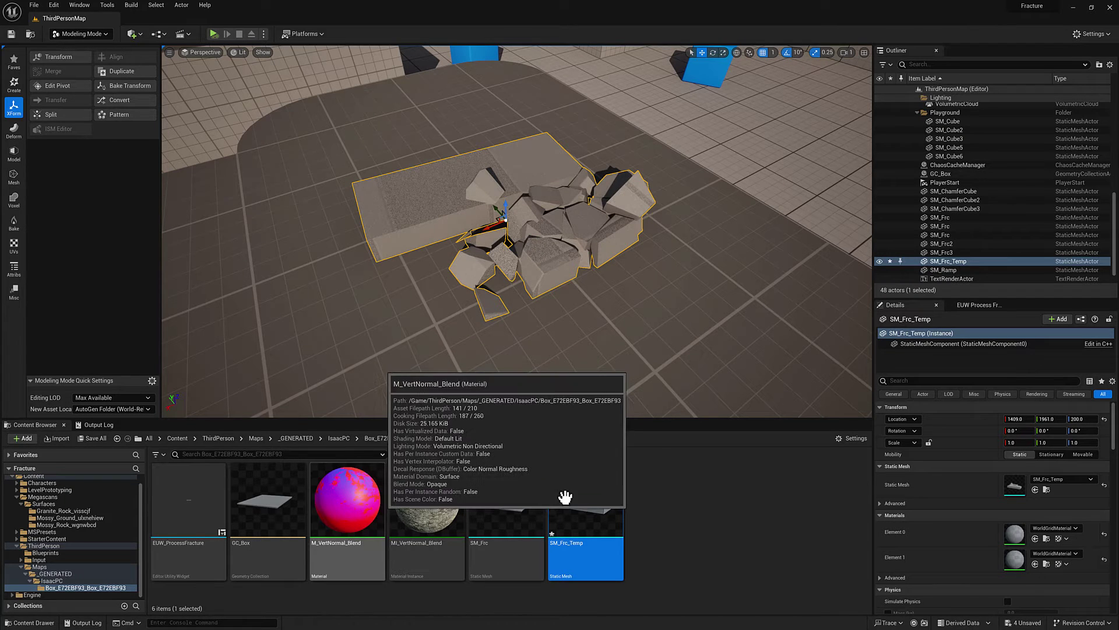
Look over the Event Graph of the EUW_ProcessFracture editor utility widget.
left_click_drag(1118, 130, 515, 85)
right_click_drag(694, 236, 686, 208)
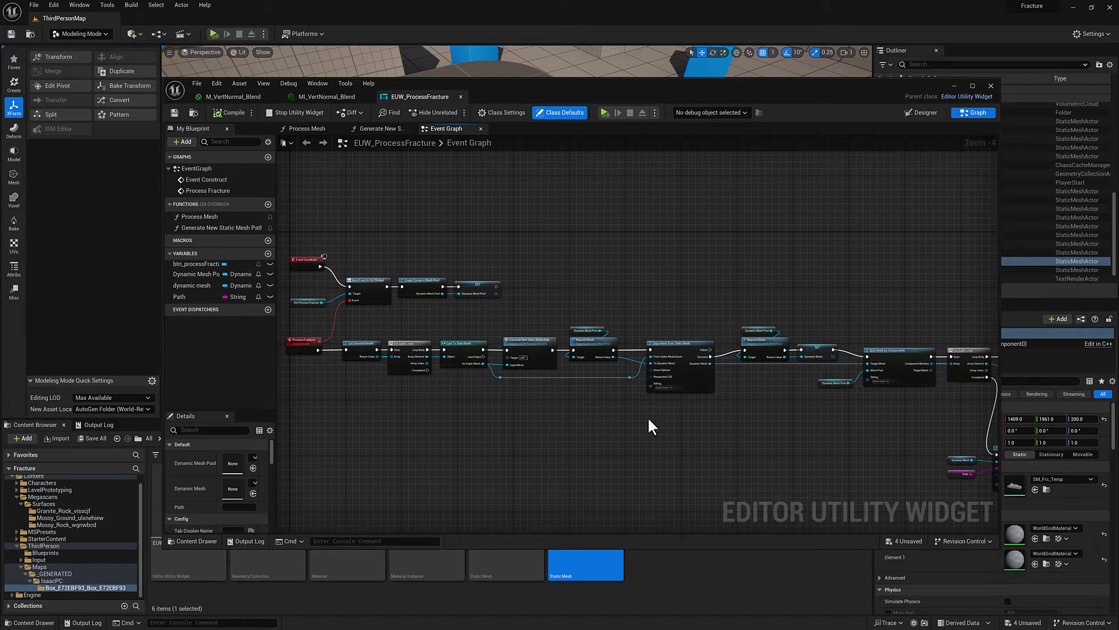
left_click_drag(638, 94, 980, 305)
Open the M_VertNormal_Blend material and maximize its editor window.
left_click(355, 495)
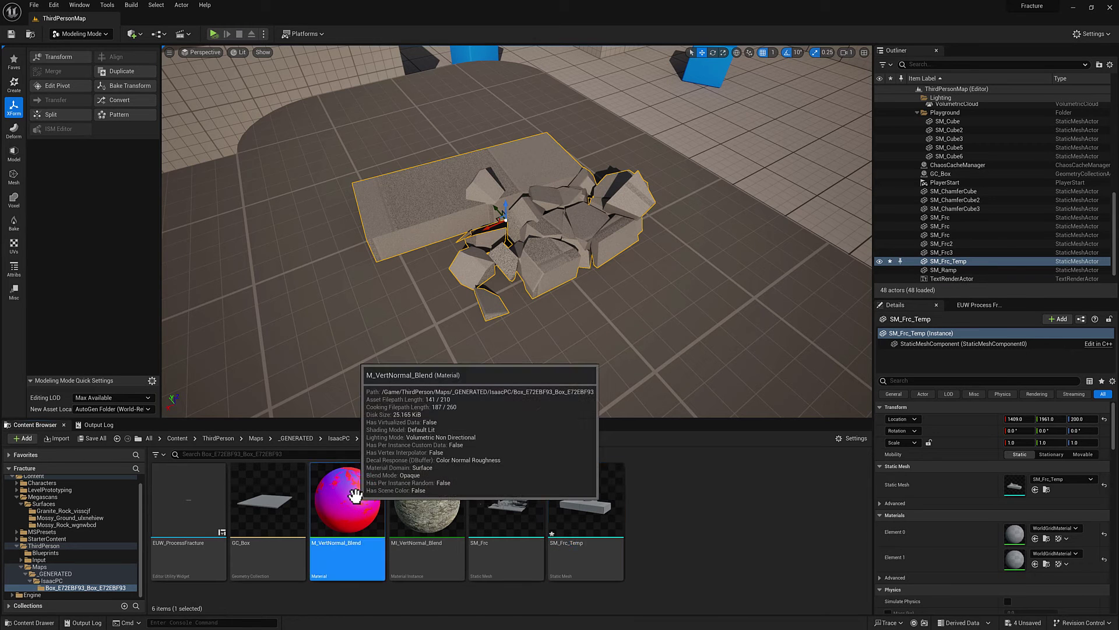
left_click_drag(1118, 91, 548, 83)
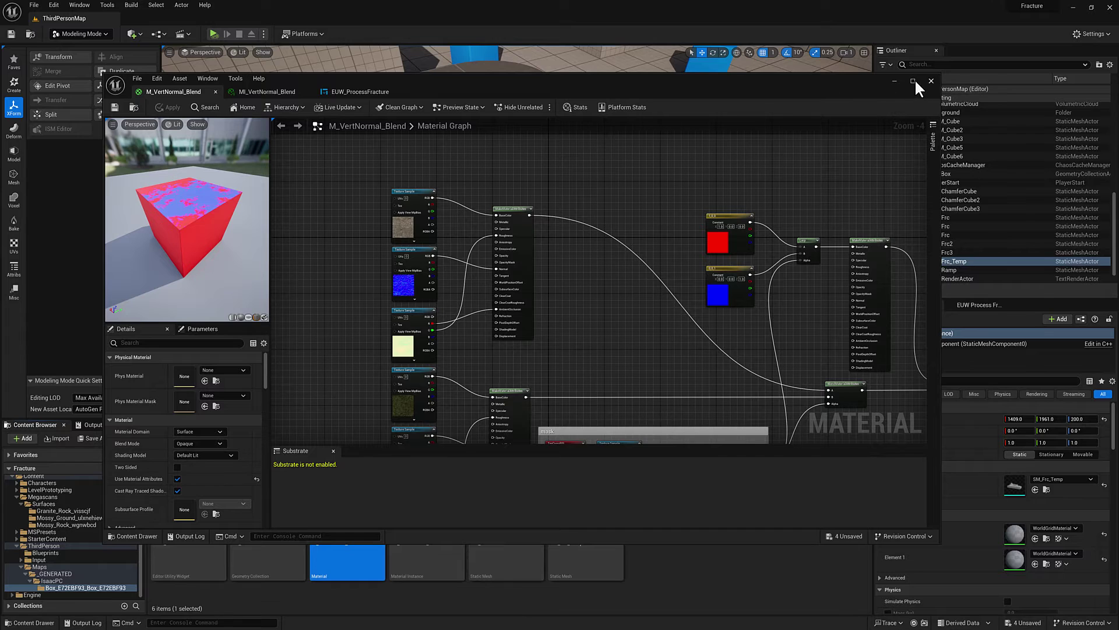
left_click(914, 81)
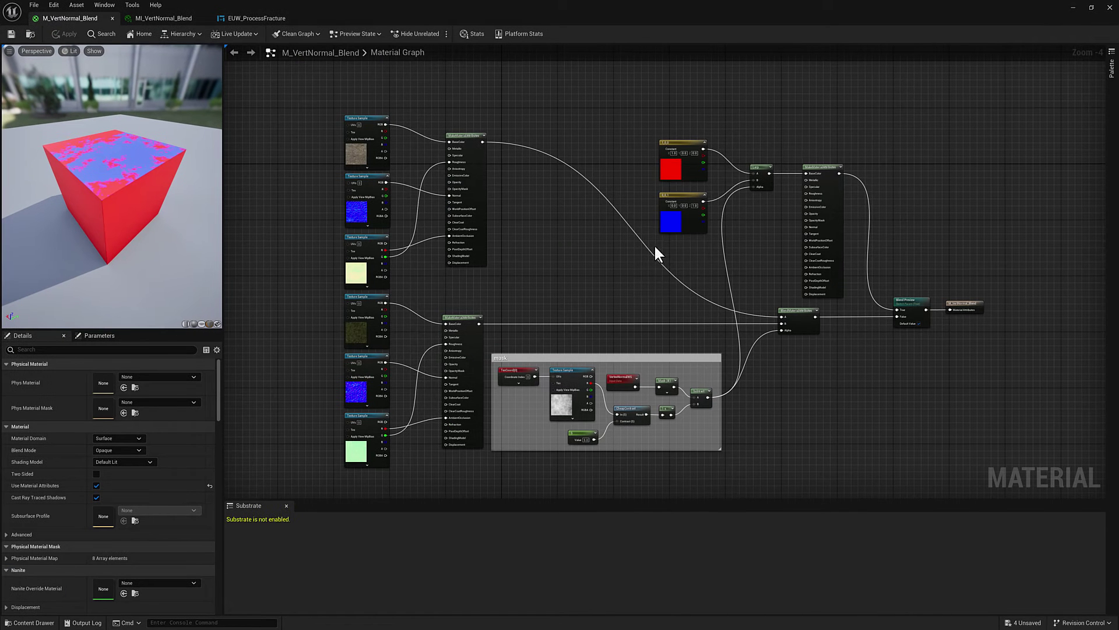
Examine the granite rock and mossy ground texture samples, the preview cube, and the rock textures' wiring into MakeMaterialAttributes.
right_click_drag(300, 193, 324, 194)
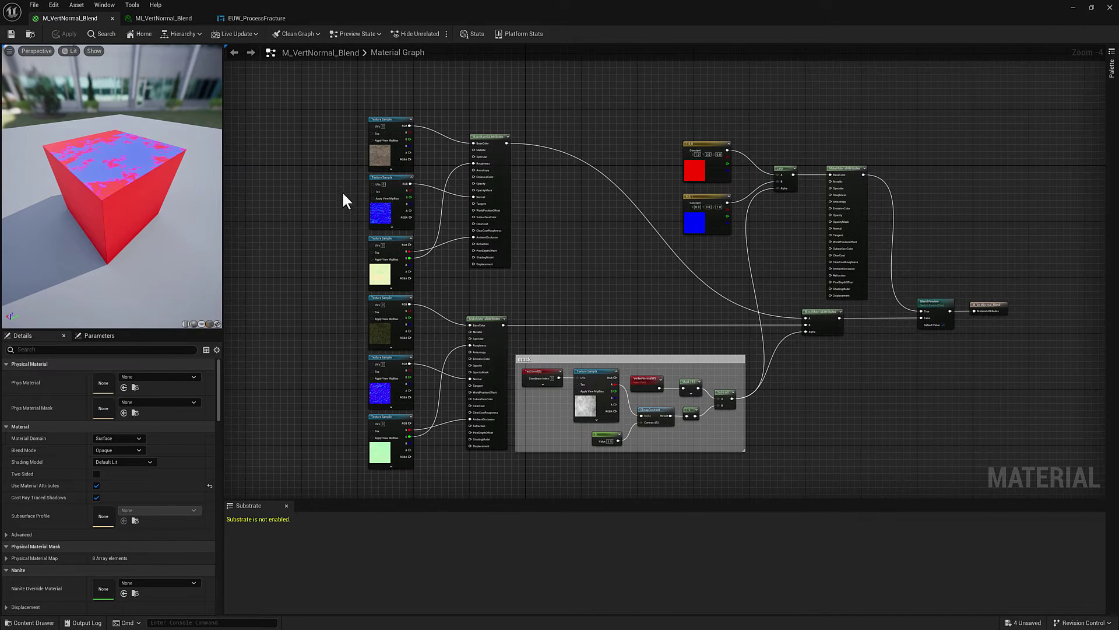
left_click_drag(377, 272, 383, 267)
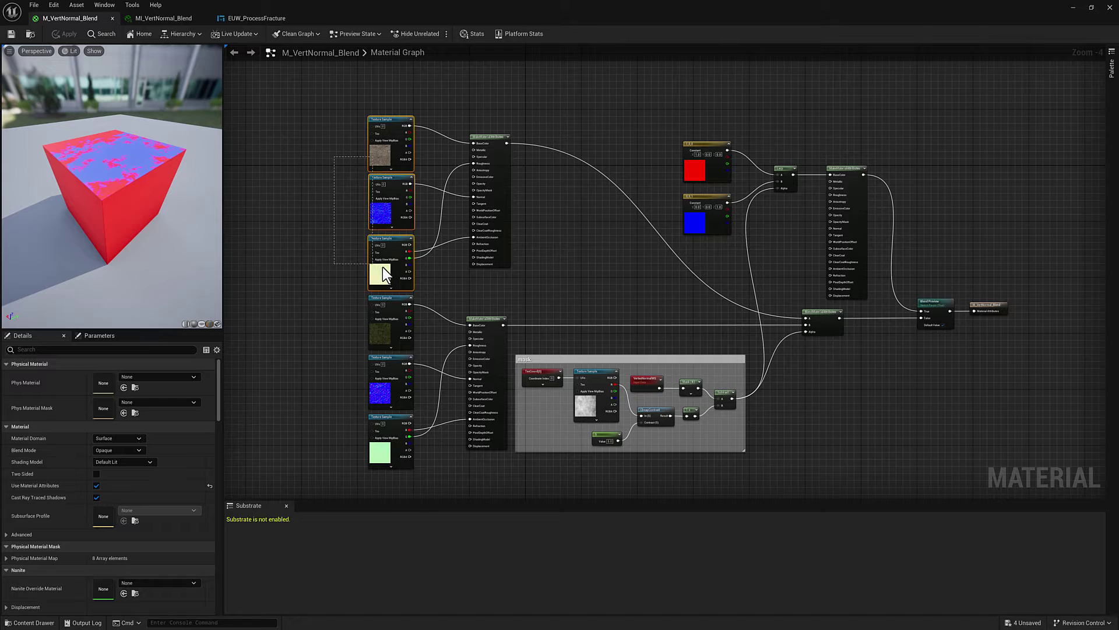
left_click(371, 158)
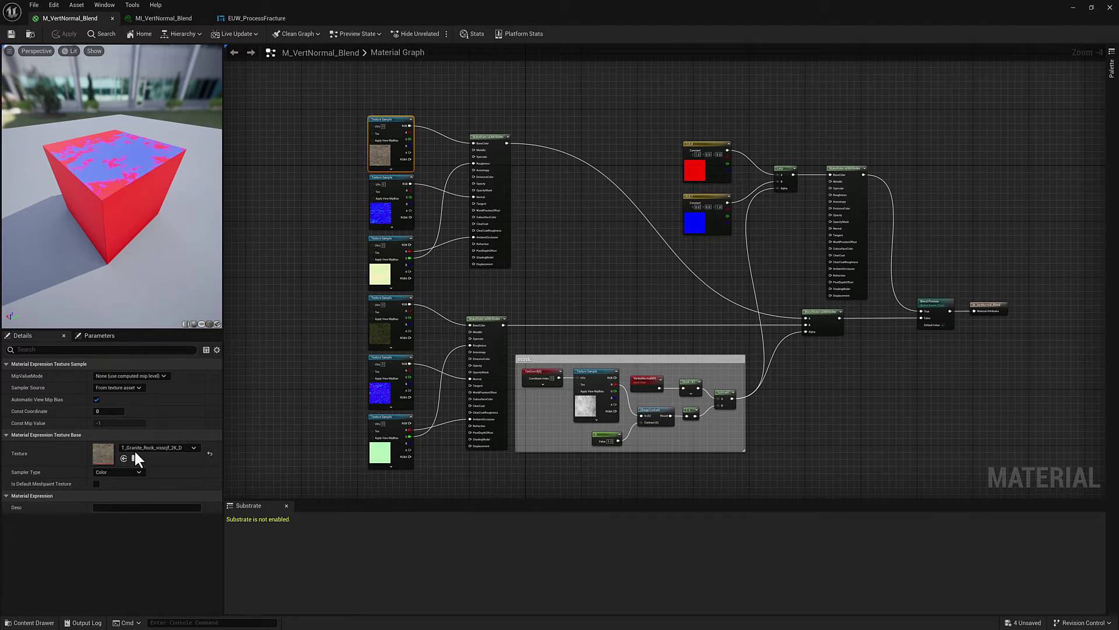
left_click(378, 330)
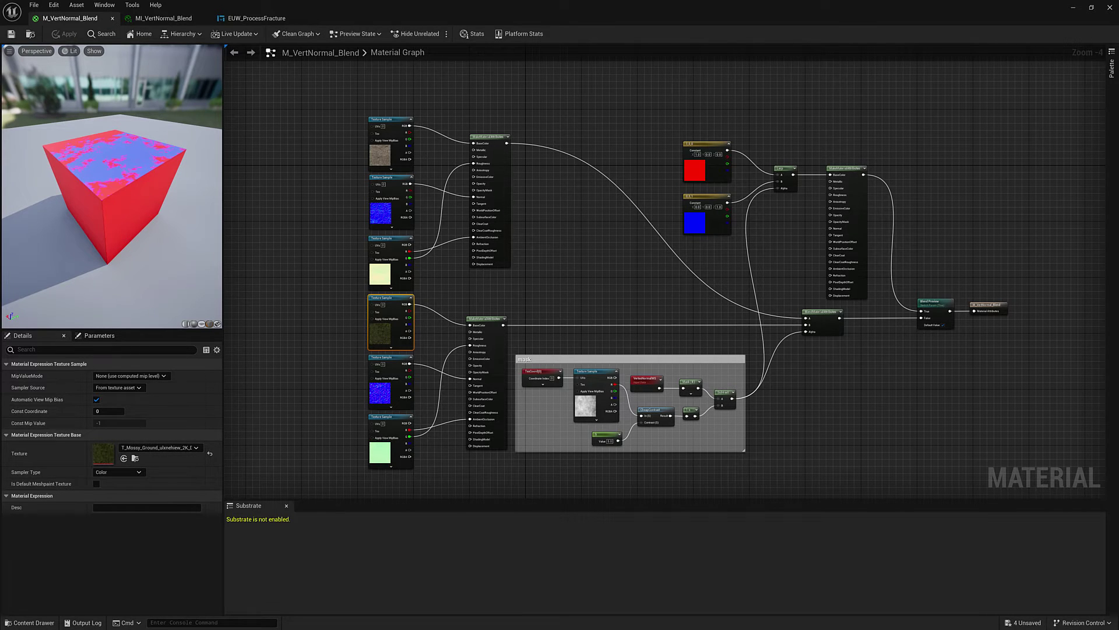
left_click_drag(108, 175, 120, 178)
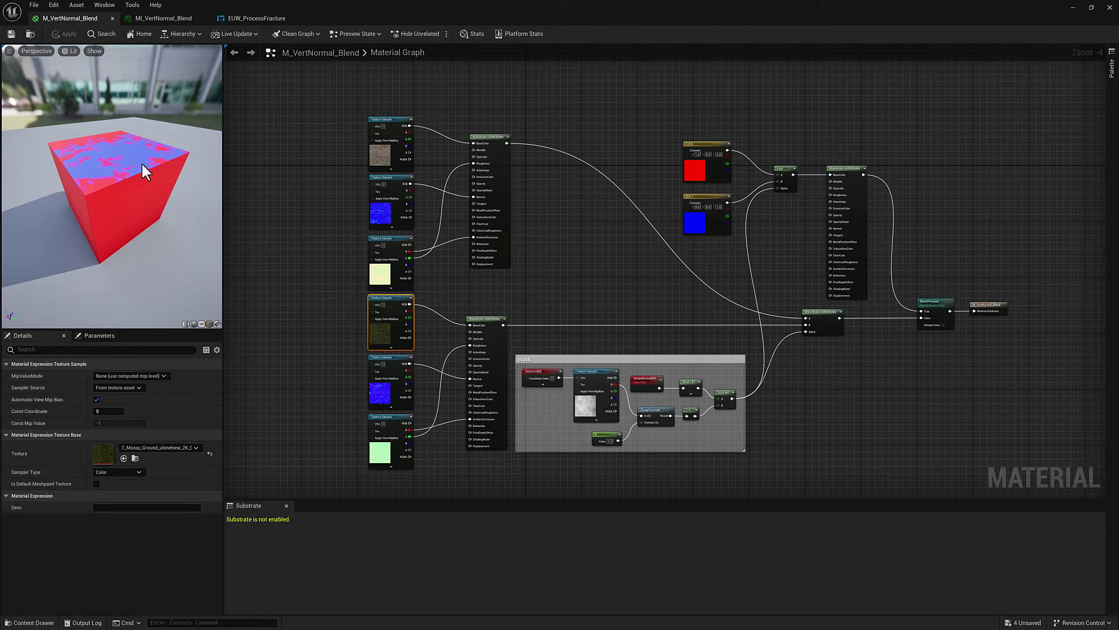
mouse_move(148, 169)
left_mouse_down()
mouse_move(102, 200)
mouse_move(132, 172)
left_mouse_up()
scroll(534, 173, "up", 5)
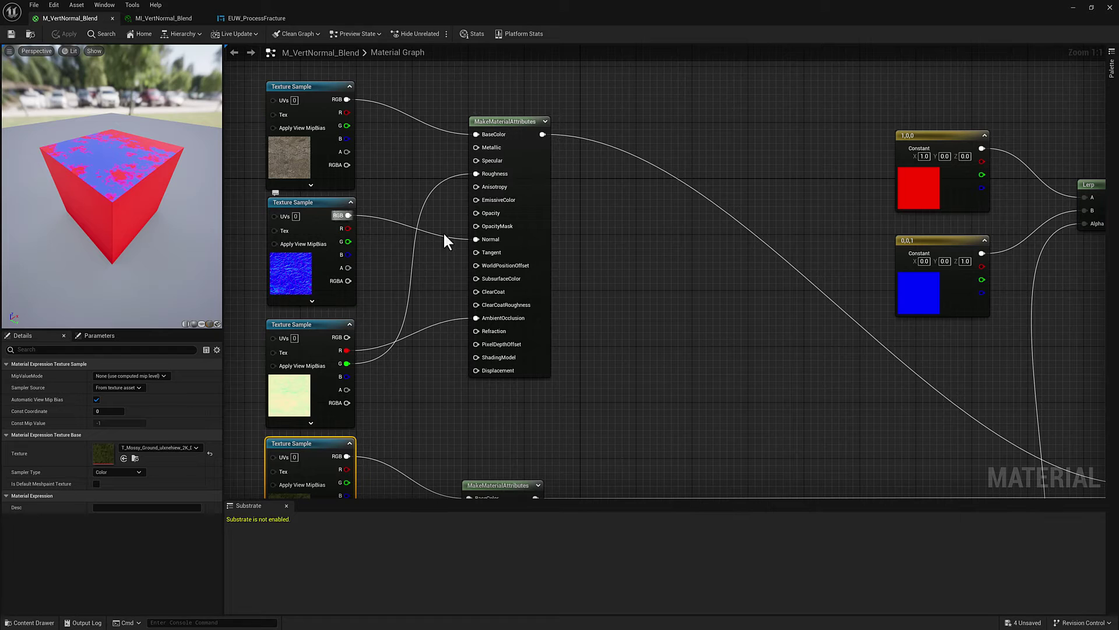
right_click_drag(441, 292, 456, 241)
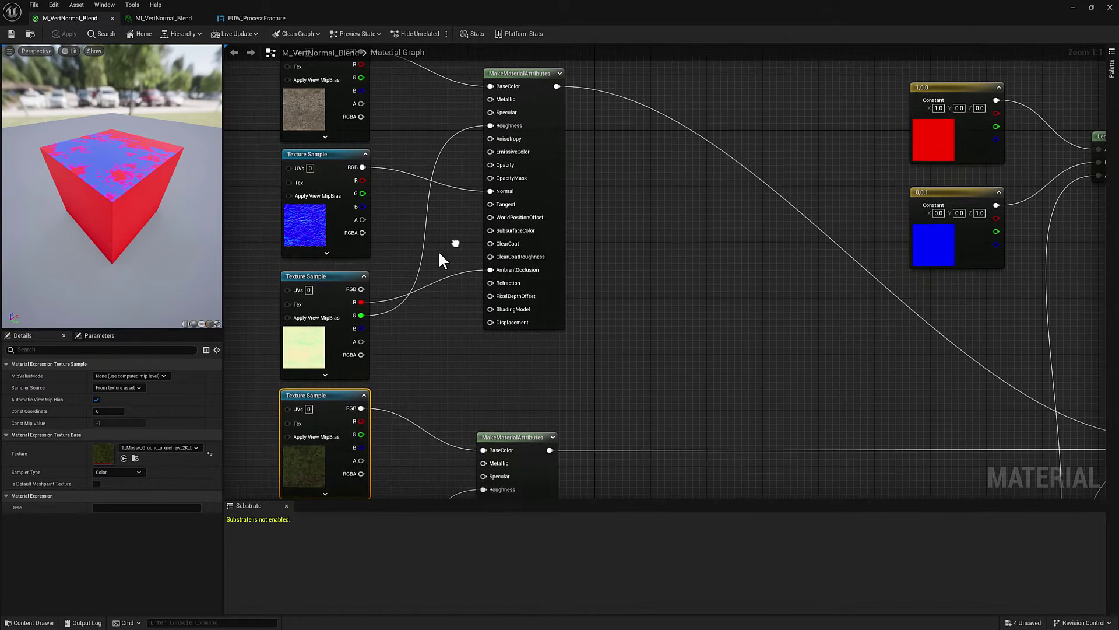
left_click(305, 343)
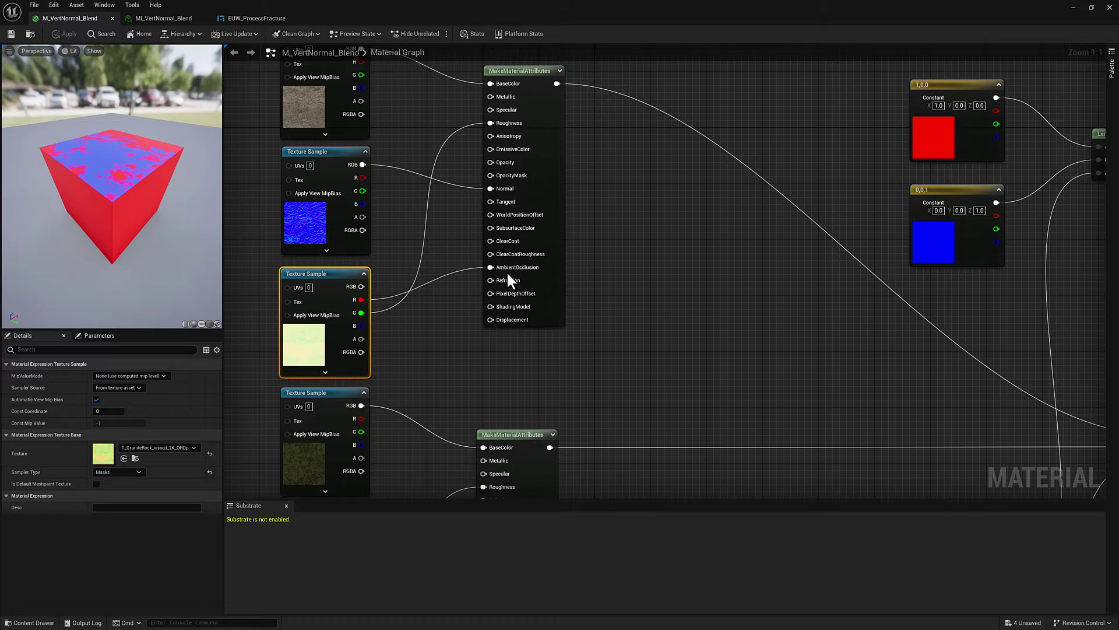
Trace the connections from both MakeMaterialAttributes nodes and the mask group into BlendMaterialAttributes.
right_click_drag(444, 378, 296, 362)
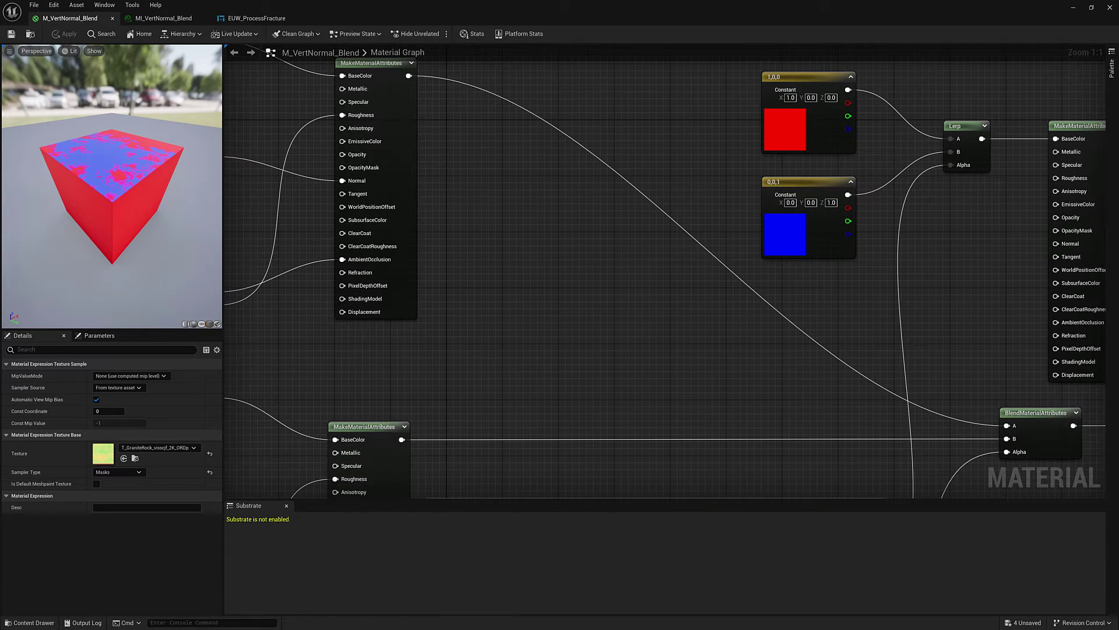
right_click_drag(946, 385, 868, 373)
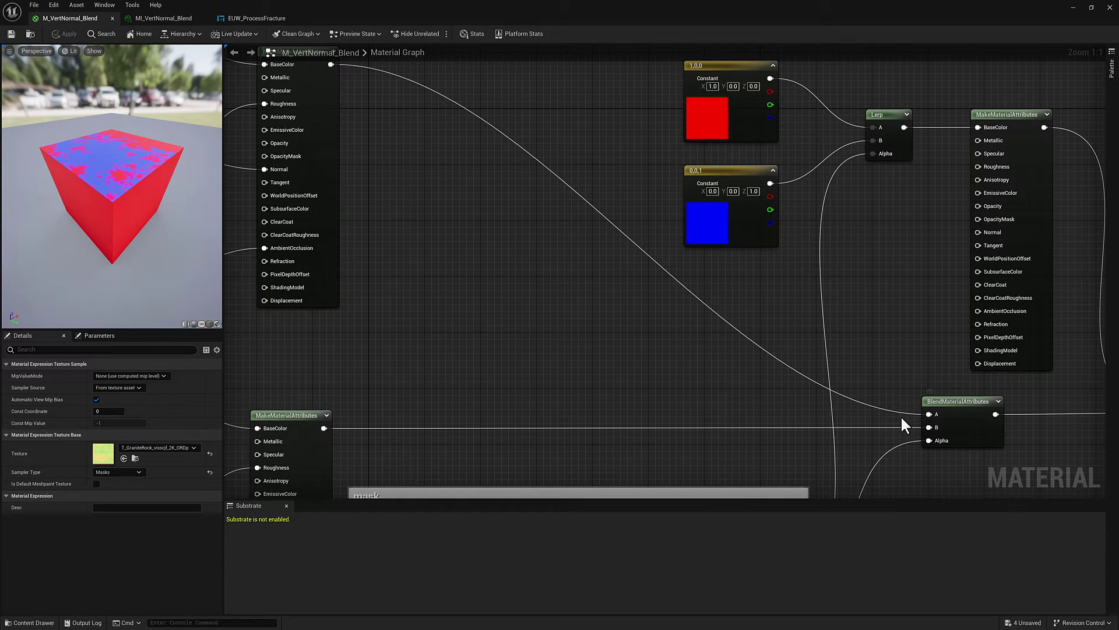
right_click_drag(901, 415, 911, 333)
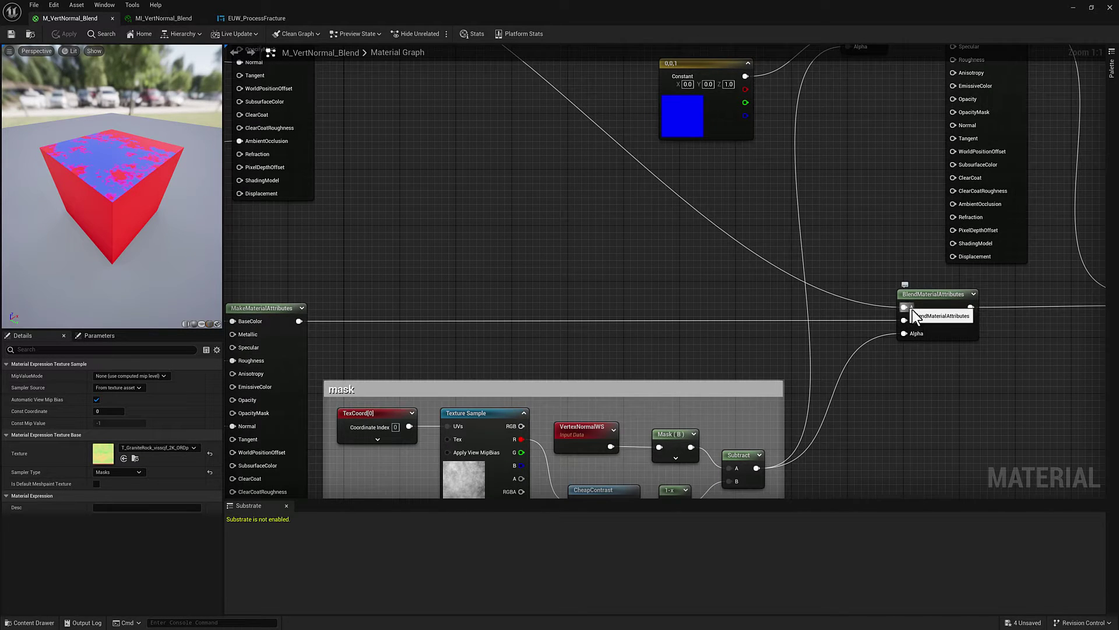
right_click_drag(861, 385, 862, 341)
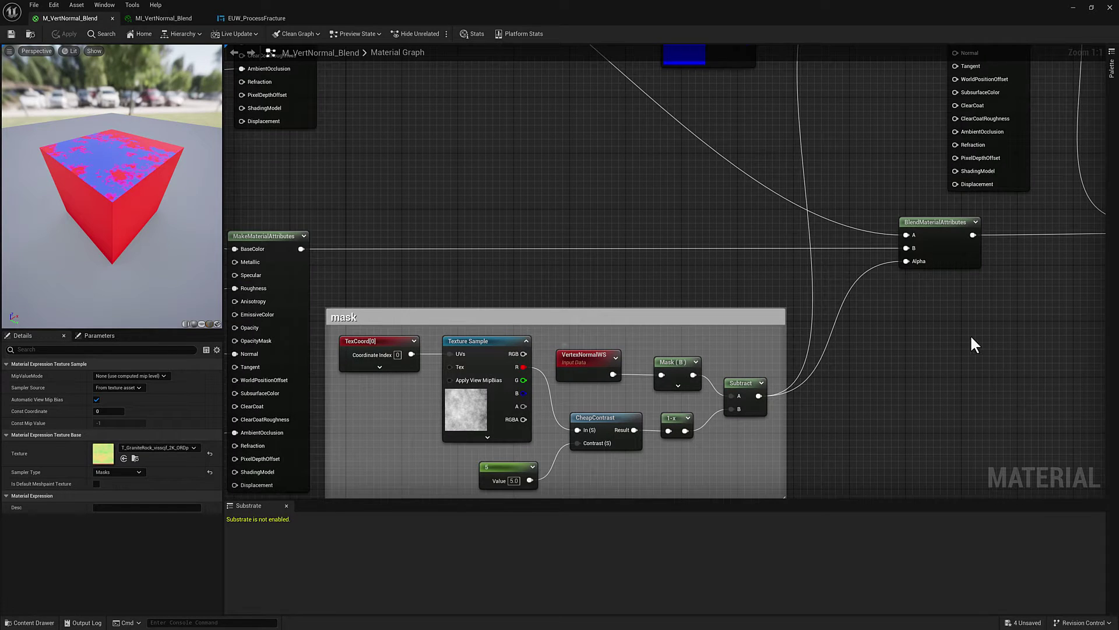
Inspect the red and blue Lerp branch, the Blend Preview switch, and the output node's Use Material Attributes setting.
right_click_drag(968, 336, 778, 563)
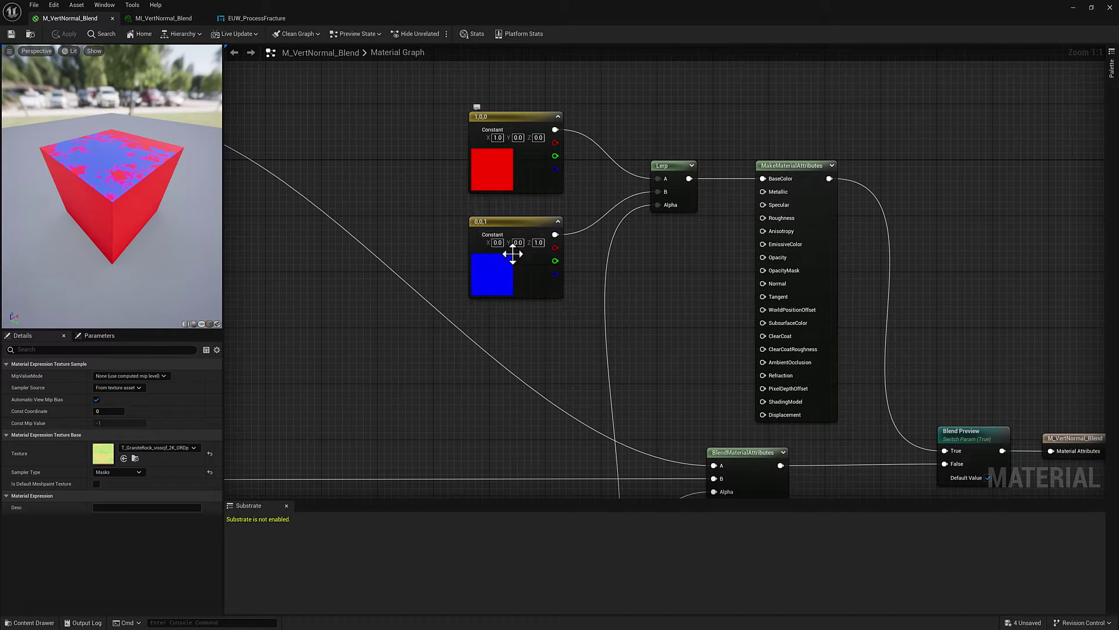
left_click(670, 165)
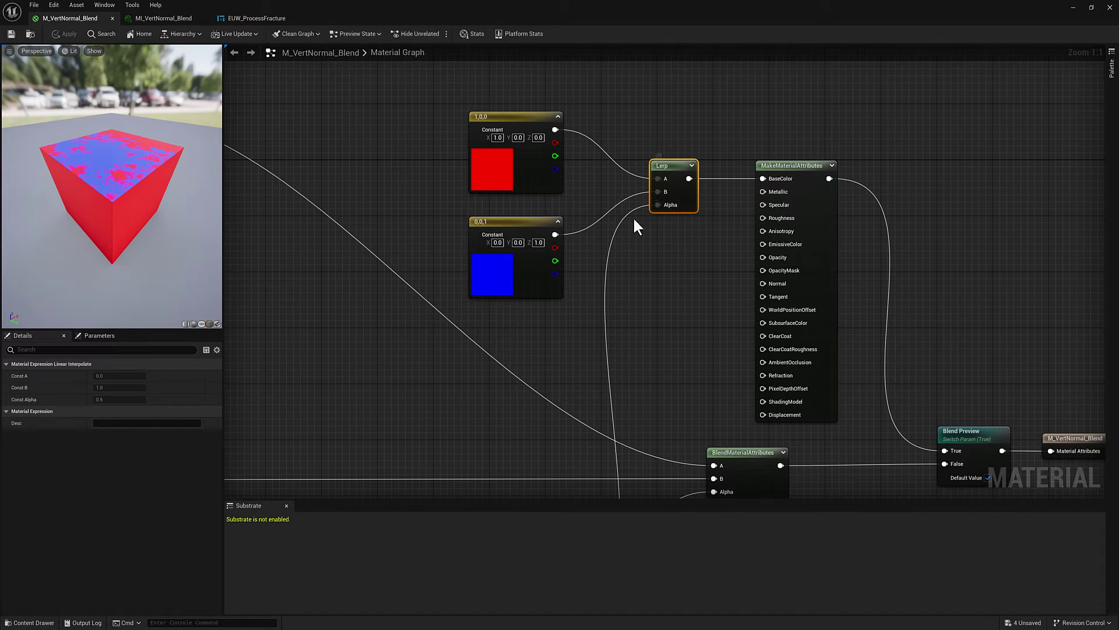
right_click_drag(791, 159, 717, 137)
left_click(749, 138)
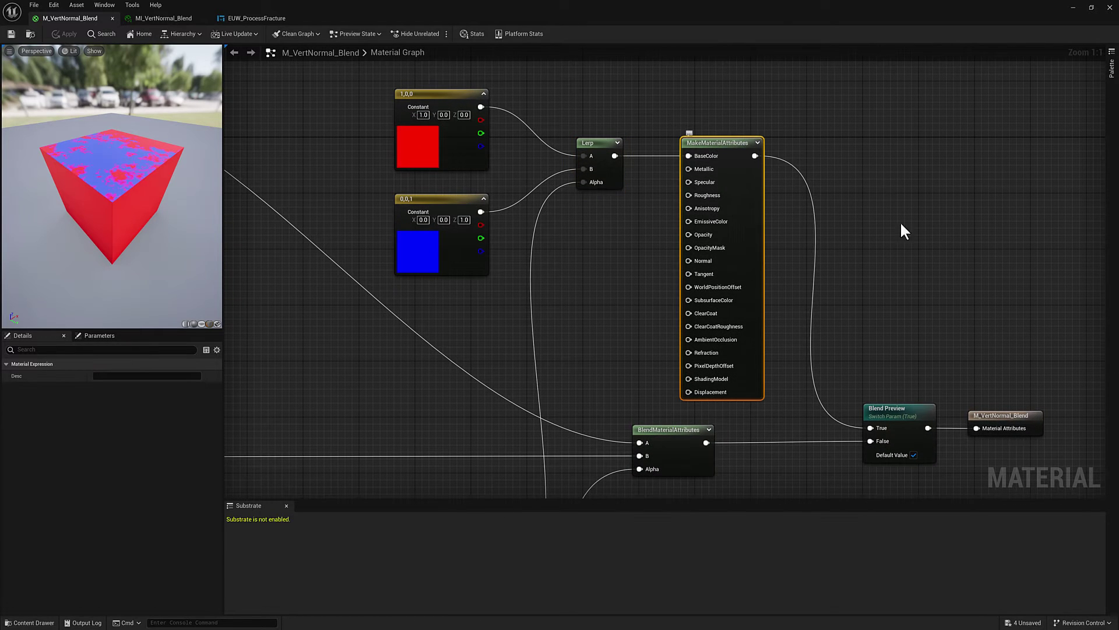
right_click_drag(910, 268, 841, 232)
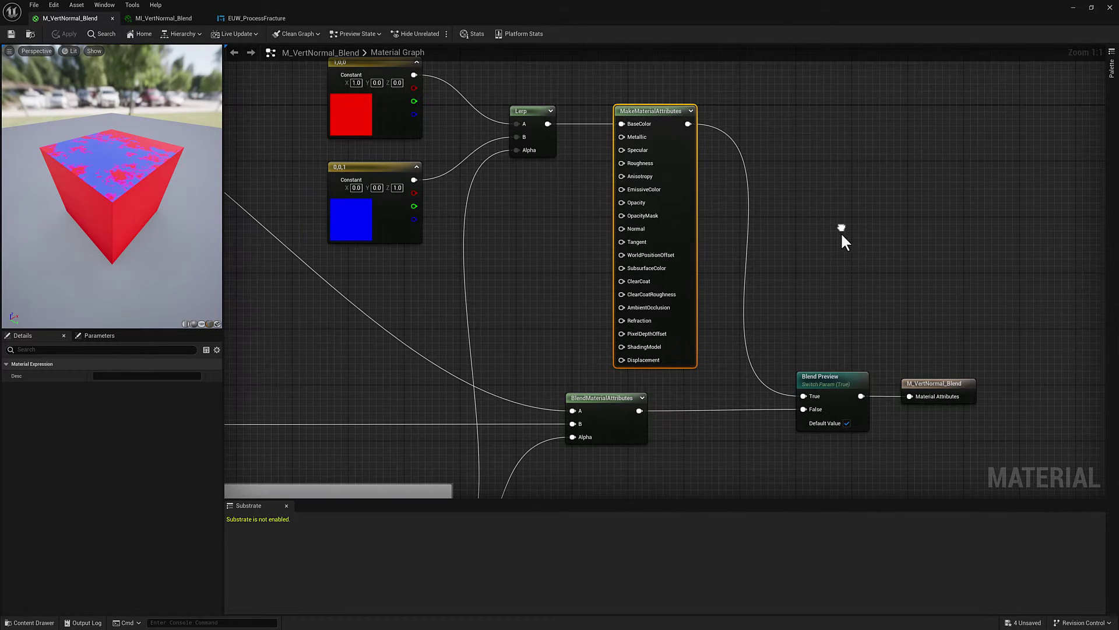
left_click(828, 376)
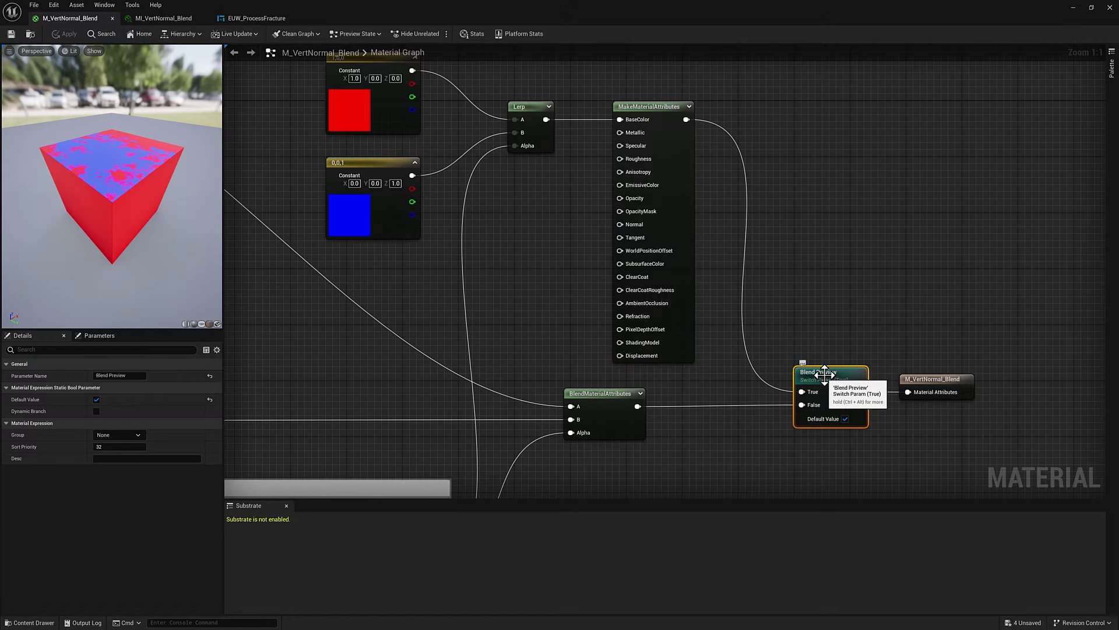
right_click_drag(815, 327, 799, 260)
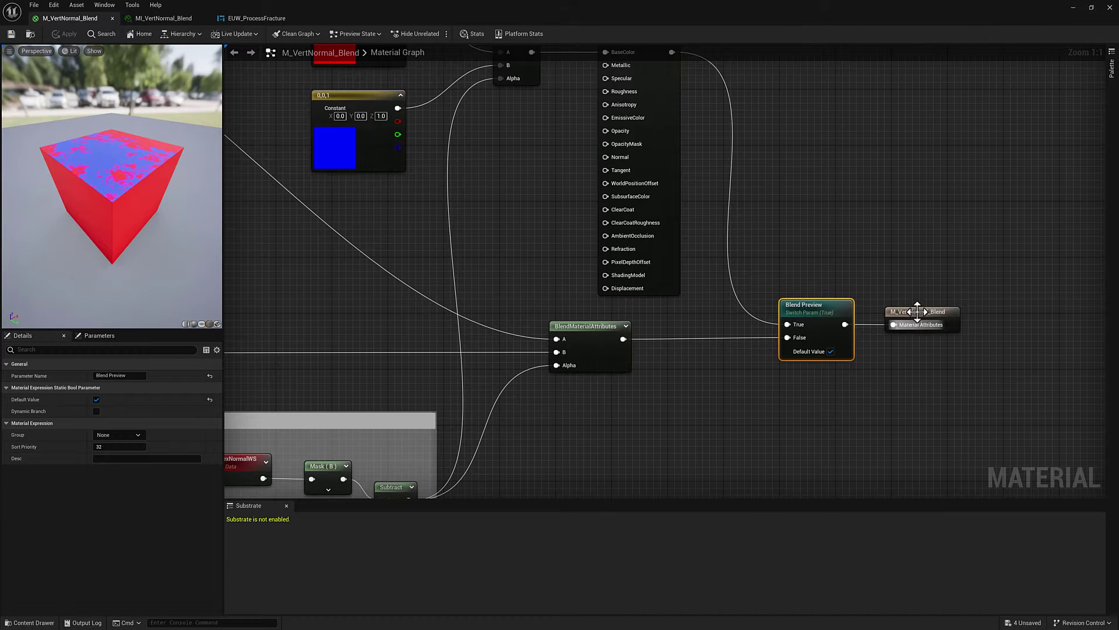
left_click(935, 314)
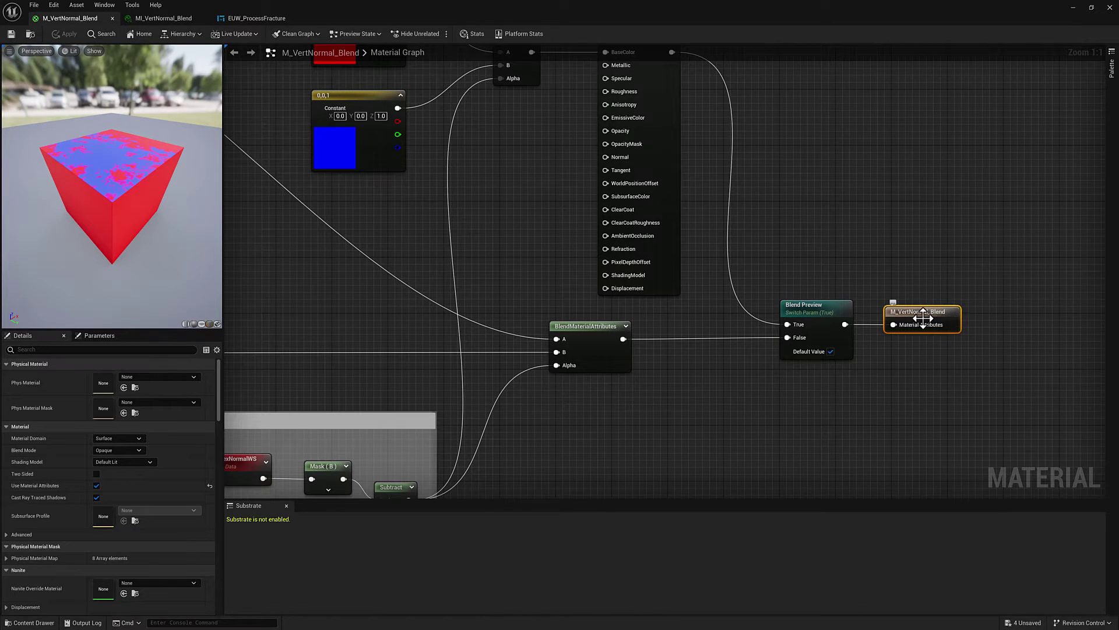
left_click(97, 485)
Inspect the mask group's noise texture sample, CheapContrast node and contrast constant.
right_click_drag(724, 276, 737, 353)
scroll(889, 282, "down", 1)
scroll(888, 281, "down", 2)
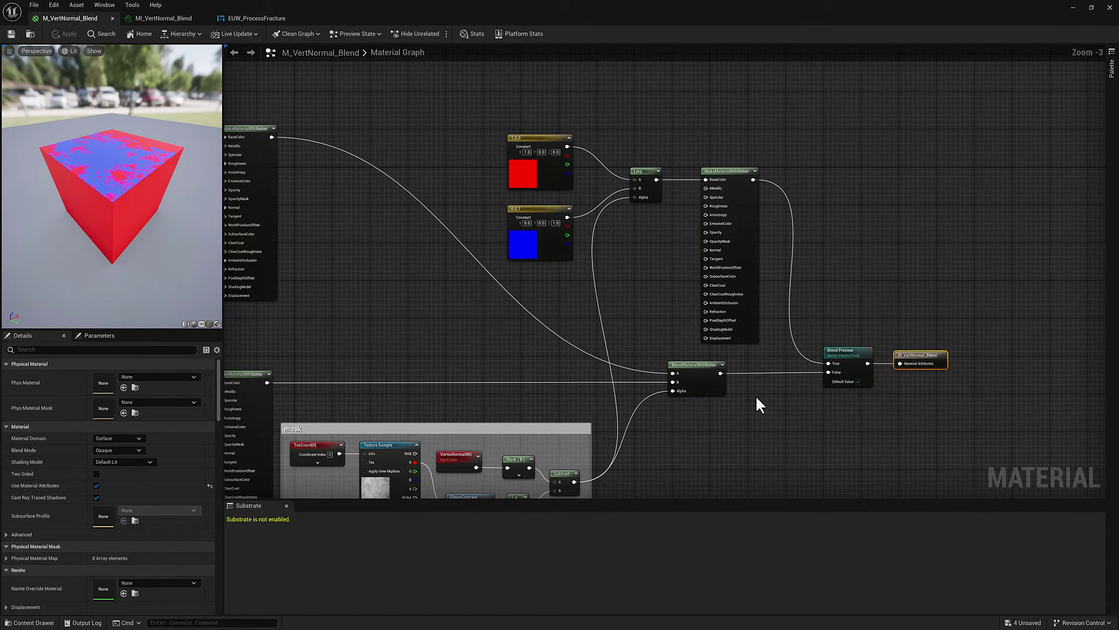
right_click_drag(755, 393, 934, 277)
scroll(628, 286, "up", 3)
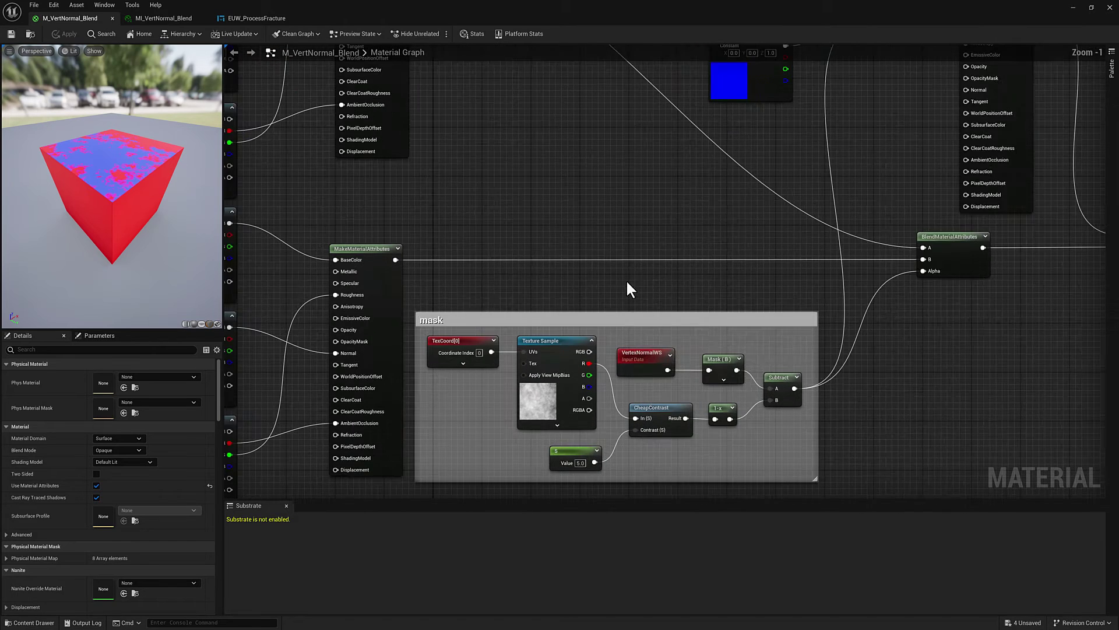
left_click(542, 392)
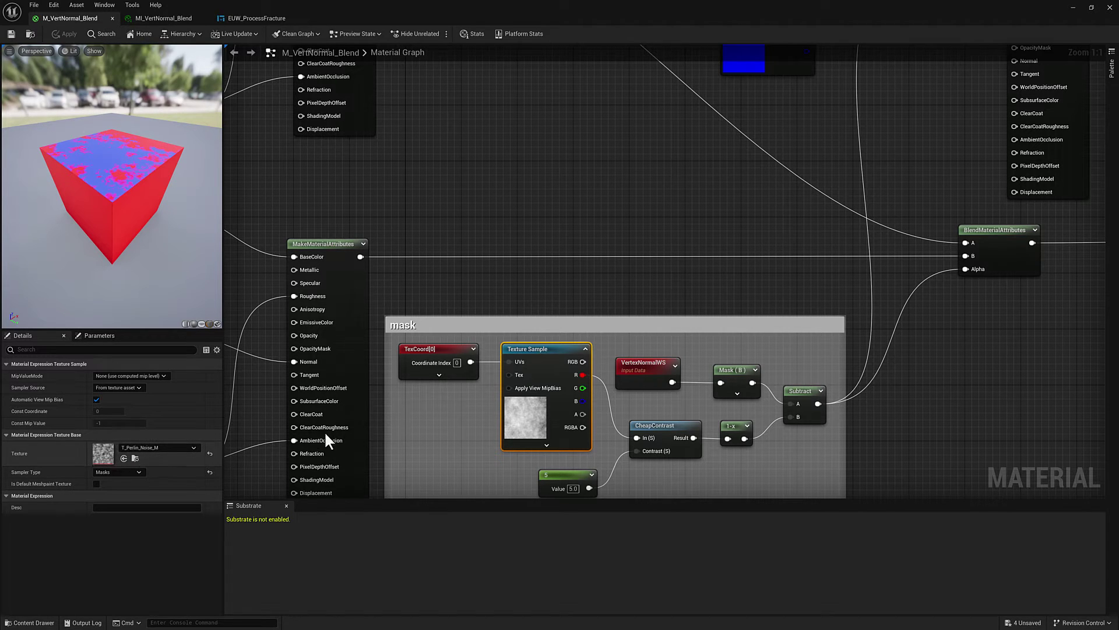
right_click_drag(617, 247, 621, 190)
left_click(670, 348)
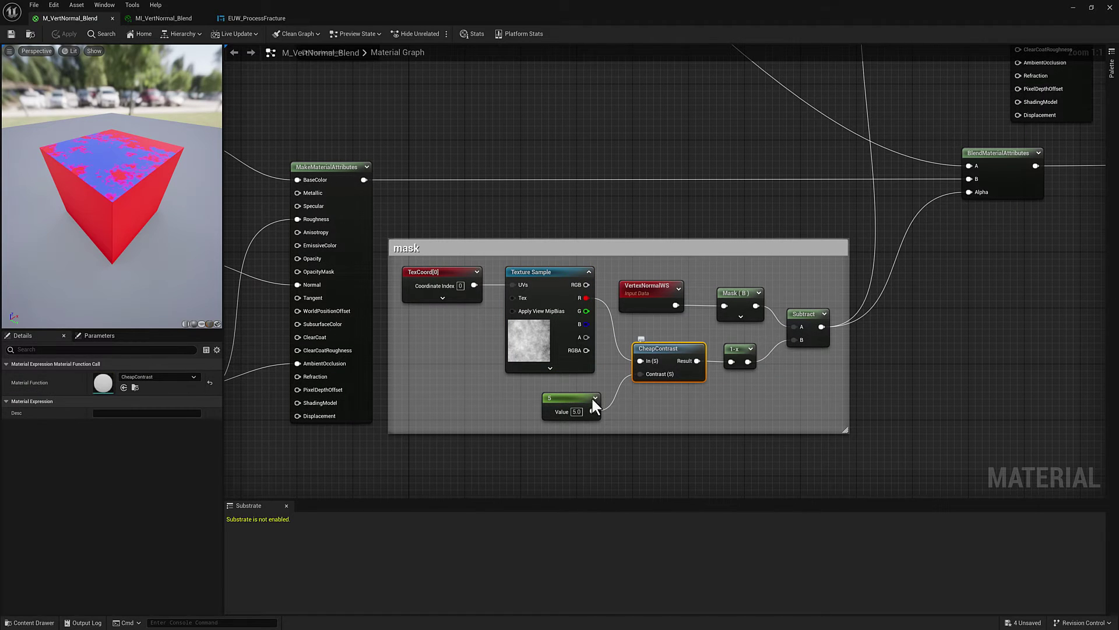
left_click(574, 399)
Start previewing the CheapContrast node and show the result on a sphere in the material preview.
right_click(666, 347)
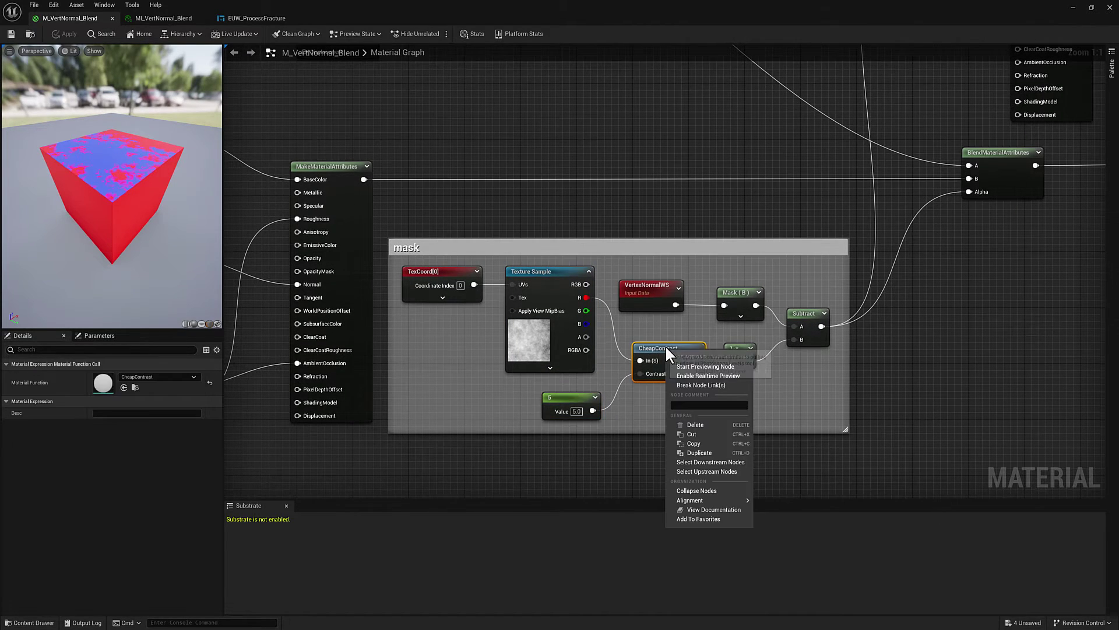
left_click(698, 365)
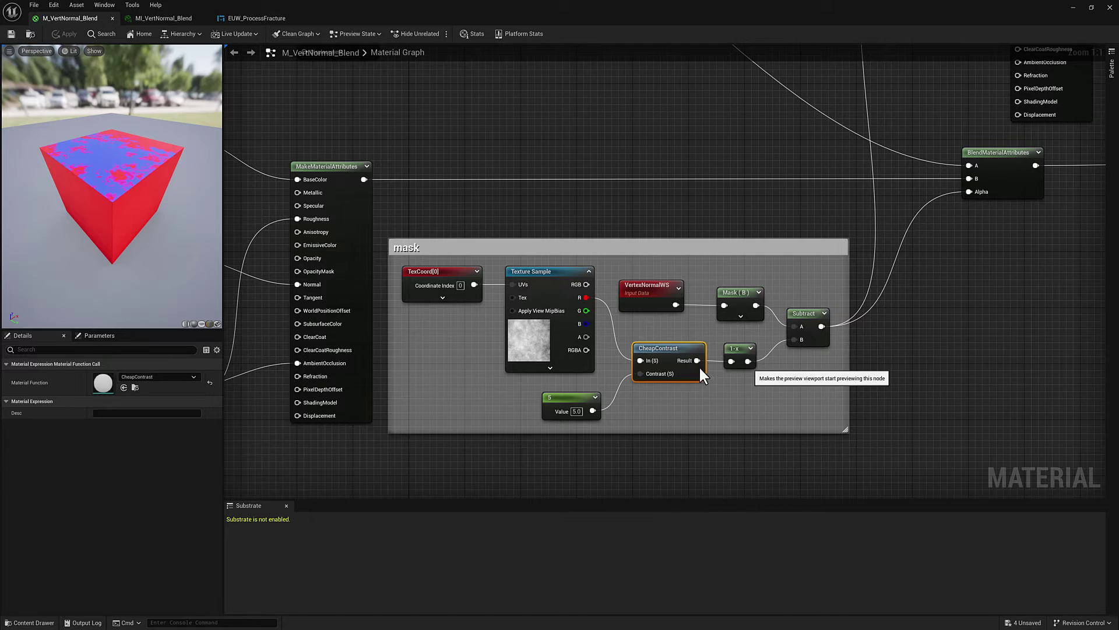
left_click(193, 322)
left_click_drag(141, 235, 188, 228)
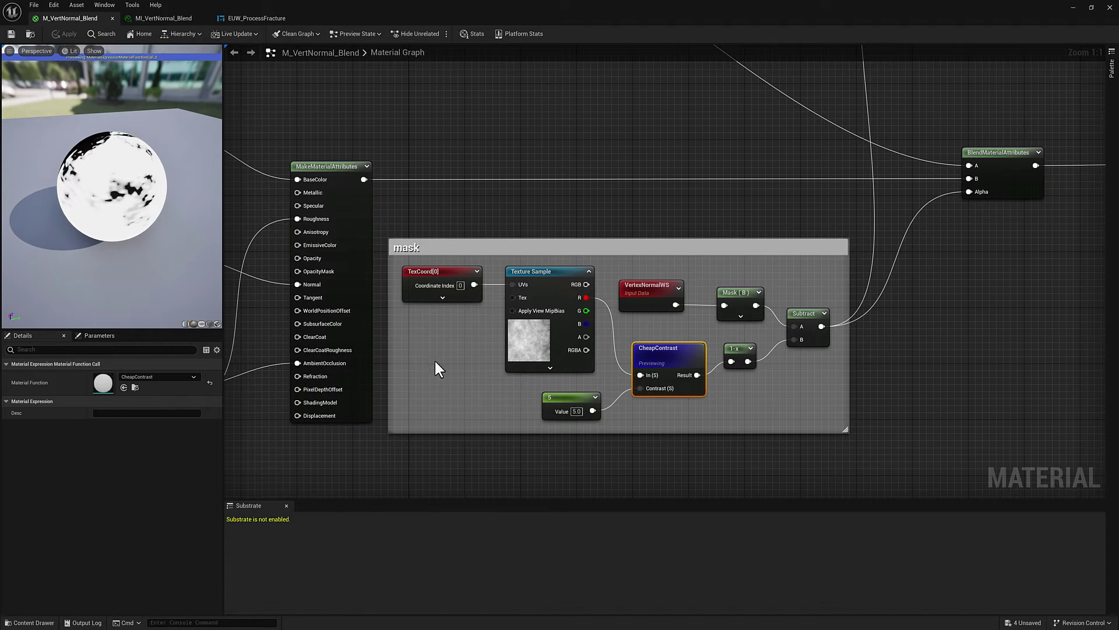
Set both UTiling and VTiling to 1 on the mask group's TexCoord node.
left_click(560, 415)
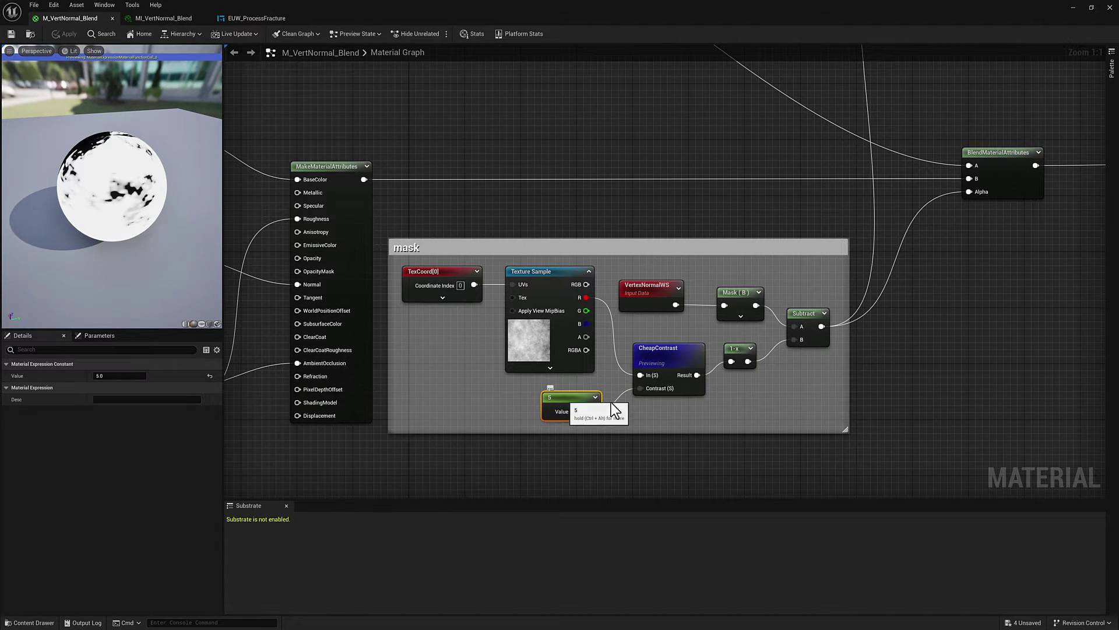
left_click(446, 286)
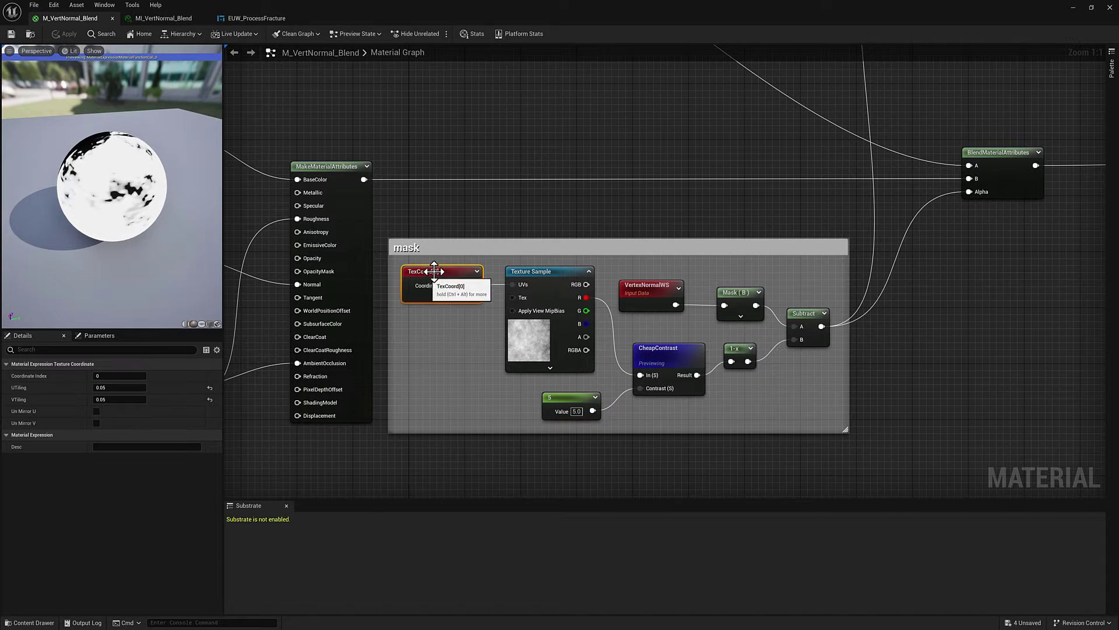
left_click(113, 391)
type("1")
key("Tab")
type("1")
key("Return")
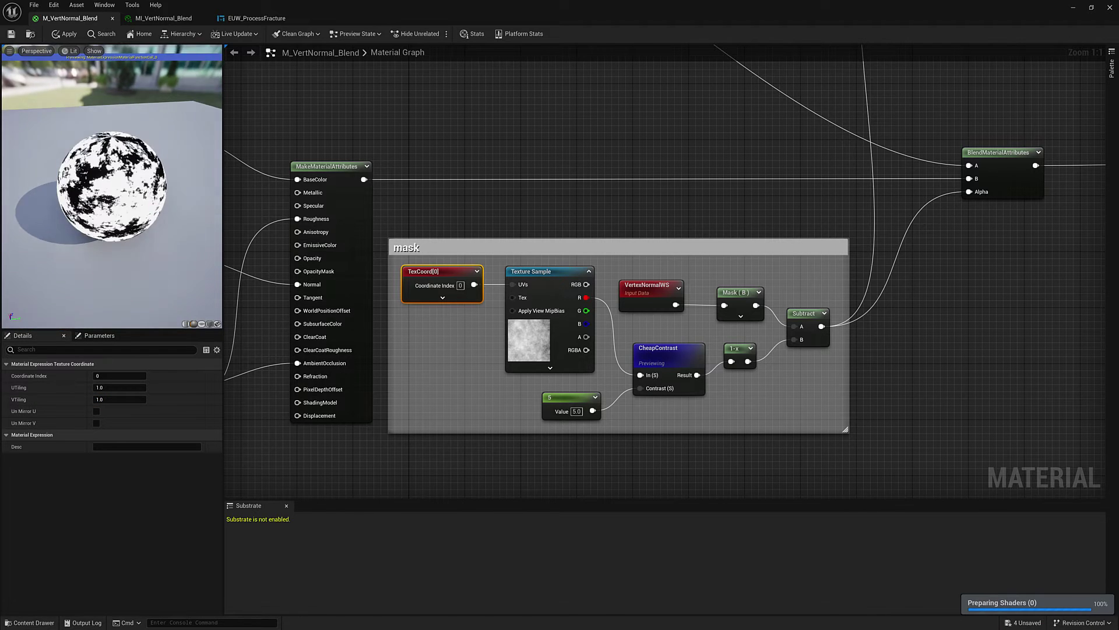
Set both UTiling and VTiling to 0.05 on the mask group's TexCoord node.
left_click(120, 385)
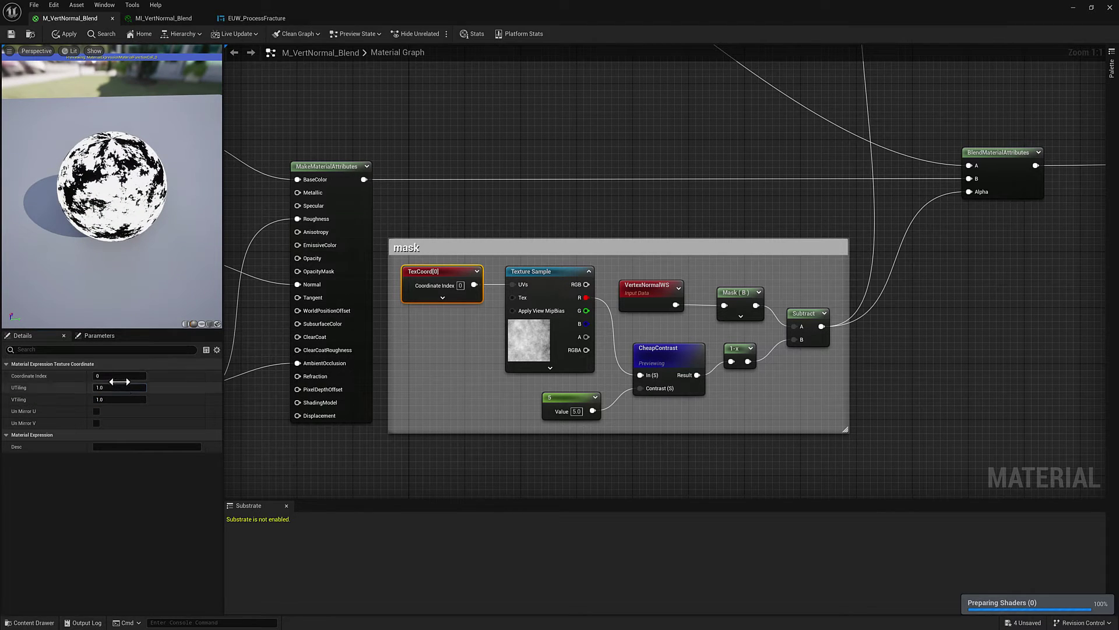
type("0")
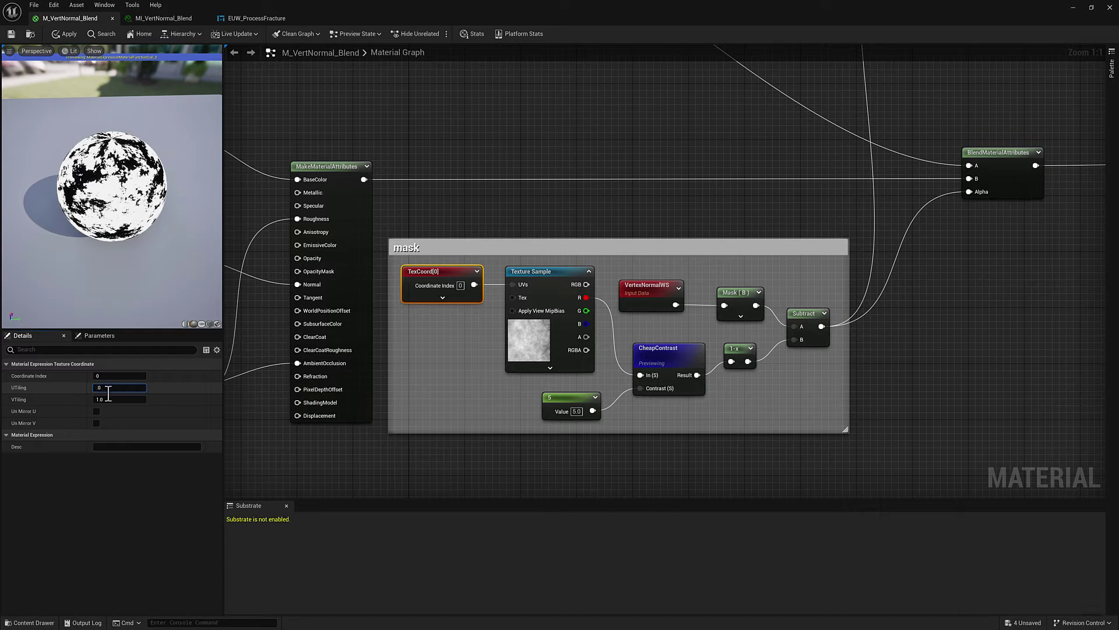
key("Return")
left_click(108, 400)
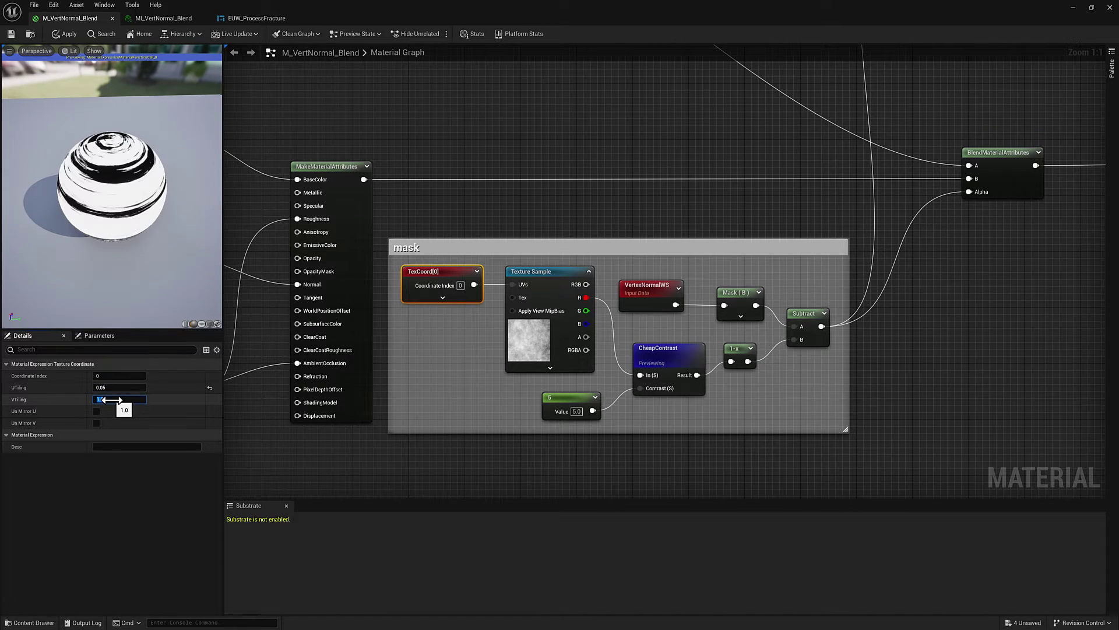
type(".")
type(".05")
key("Return")
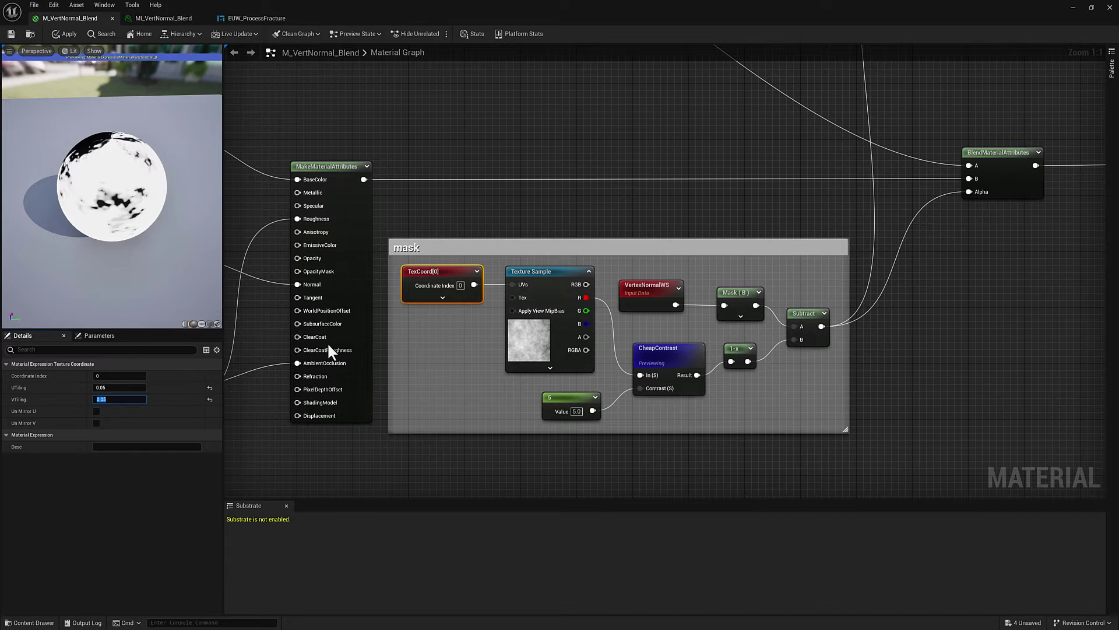
Start previewing the component mask node after VertexNormalWS and orbit the preview sphere to see its top and bottom halves.
left_click(649, 289)
right_click(665, 288)
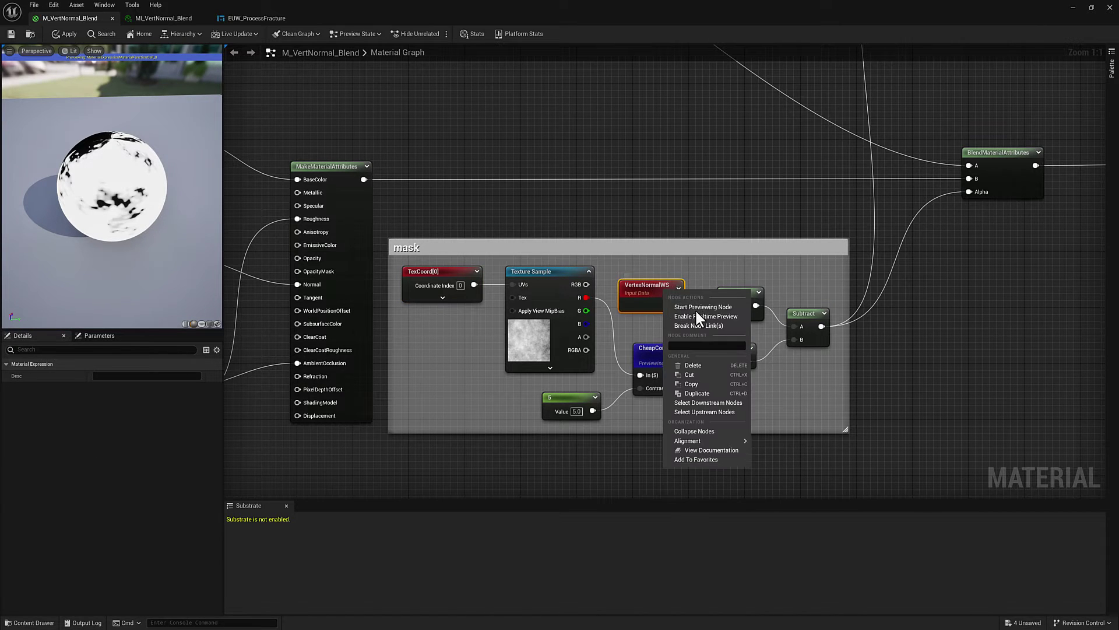
left_click(697, 306)
left_click(740, 289)
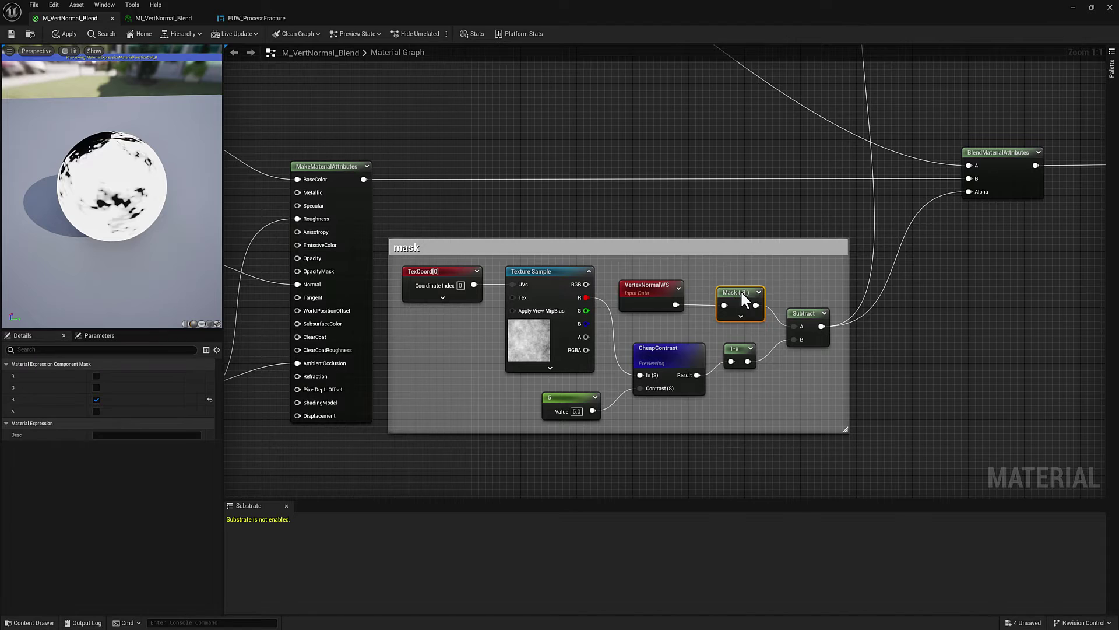
right_click(740, 289)
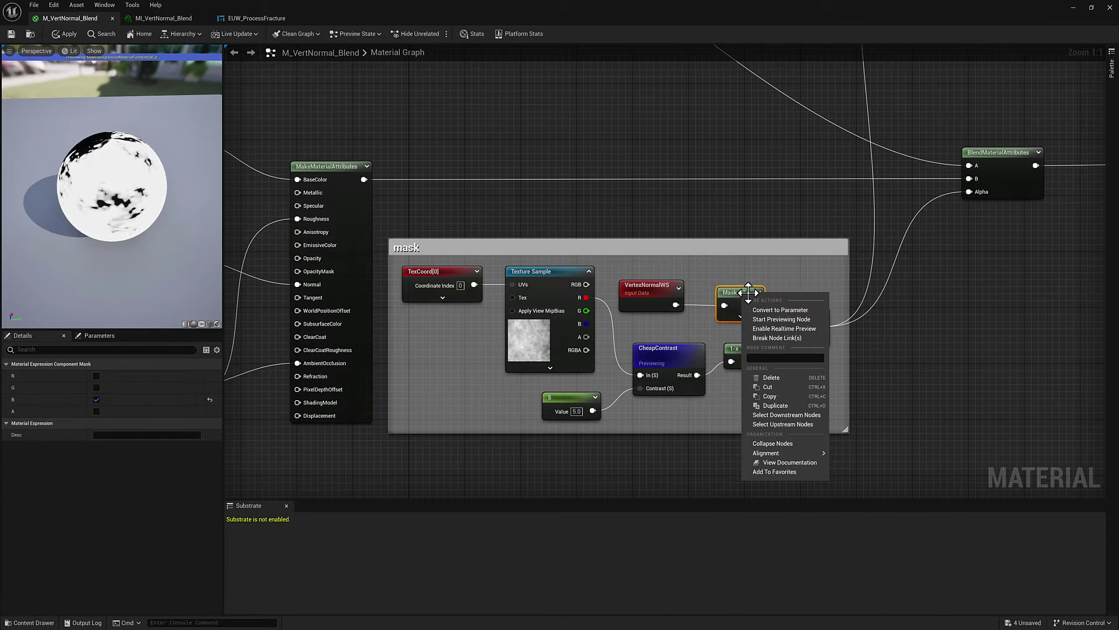
left_click(774, 319)
key("space")
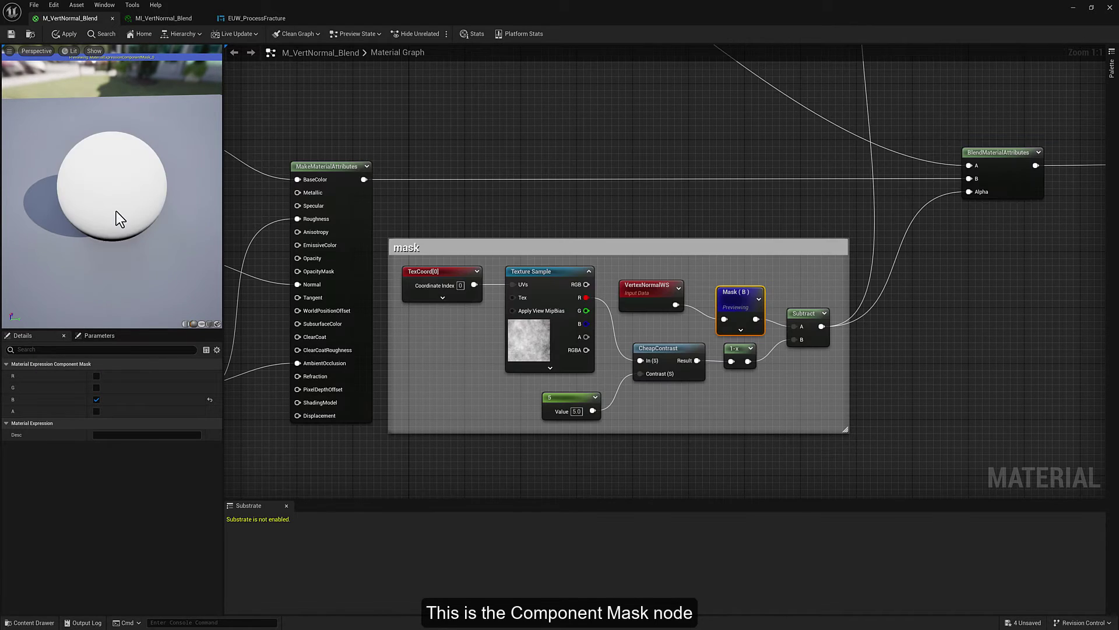
left_click_drag(110, 233, 92, 153)
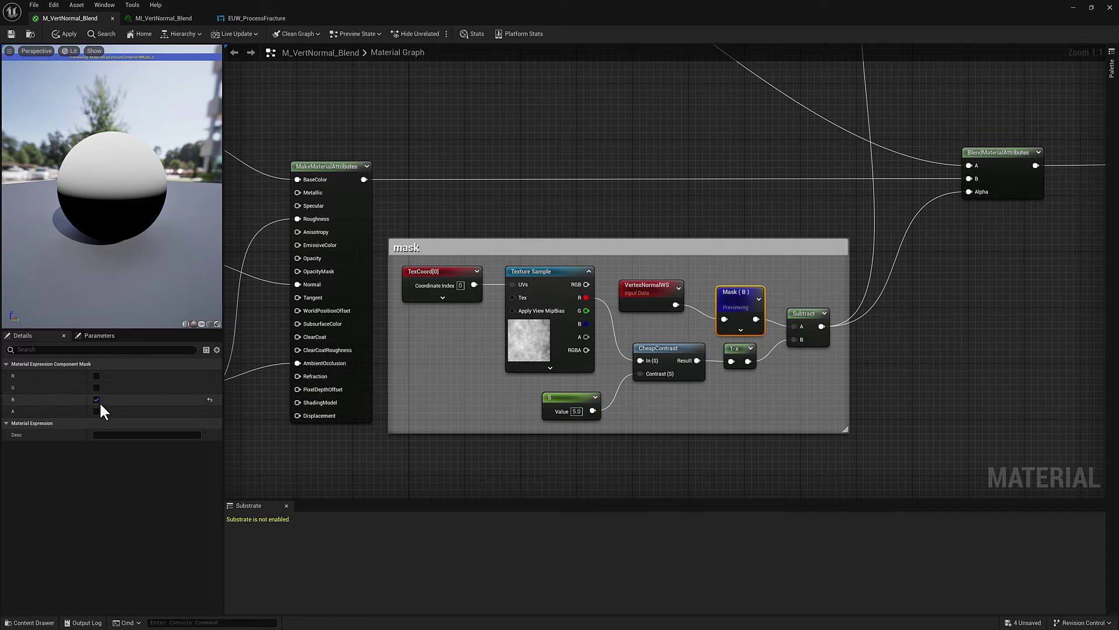
Compare the component mask's R-only and G-only channels on the preview sphere, ending with only B enabled.
left_click(96, 376)
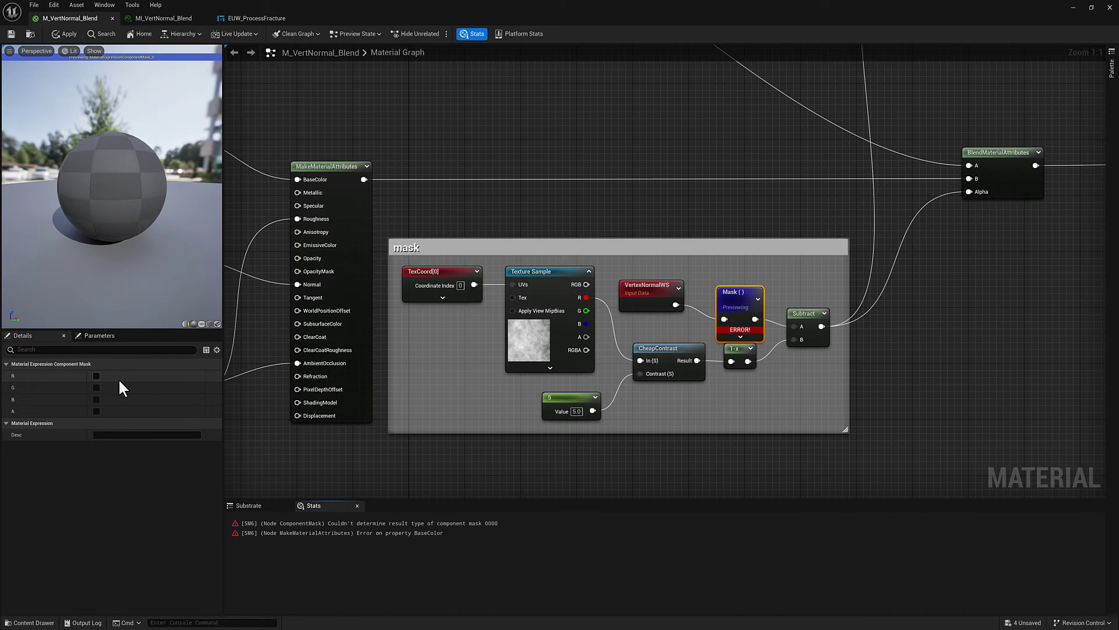
left_click(97, 399)
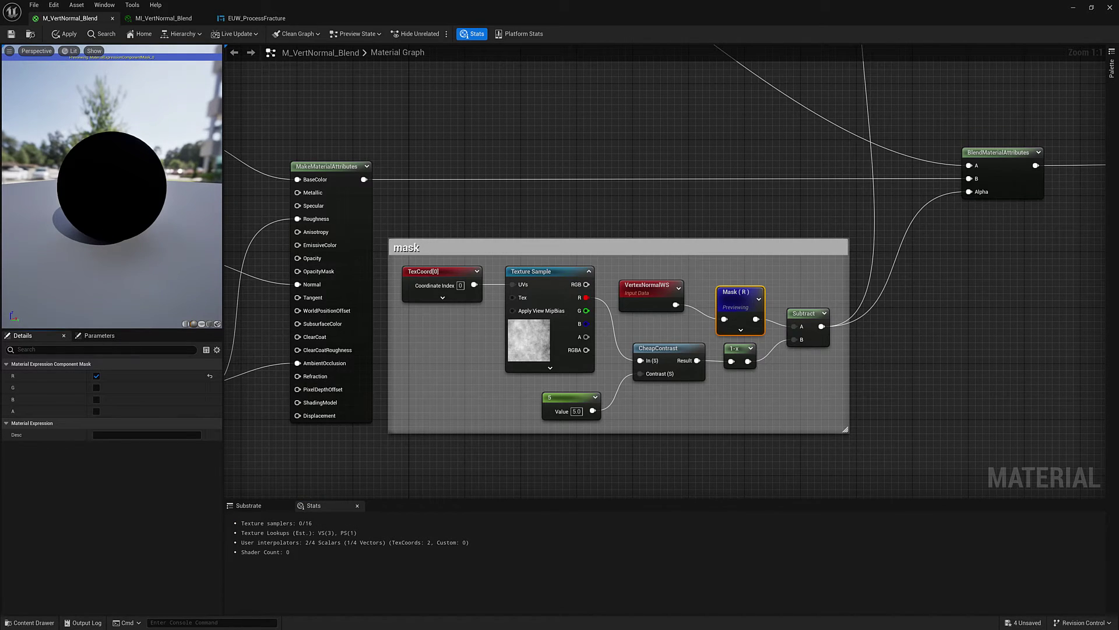
left_click_drag(180, 198, 70, 198)
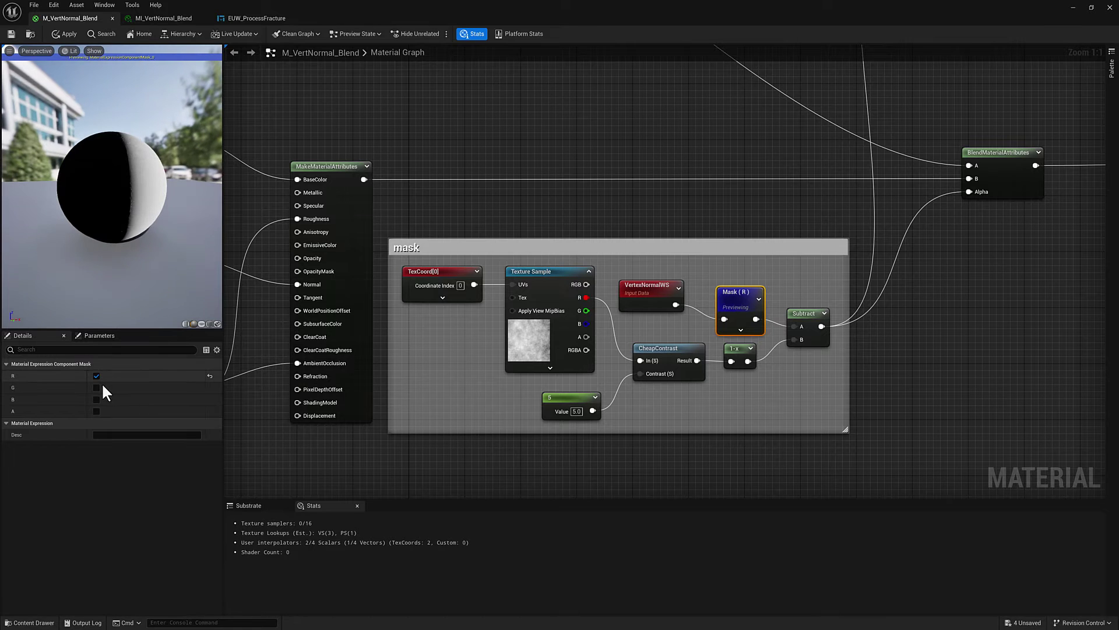
left_click(96, 375)
left_click(96, 387)
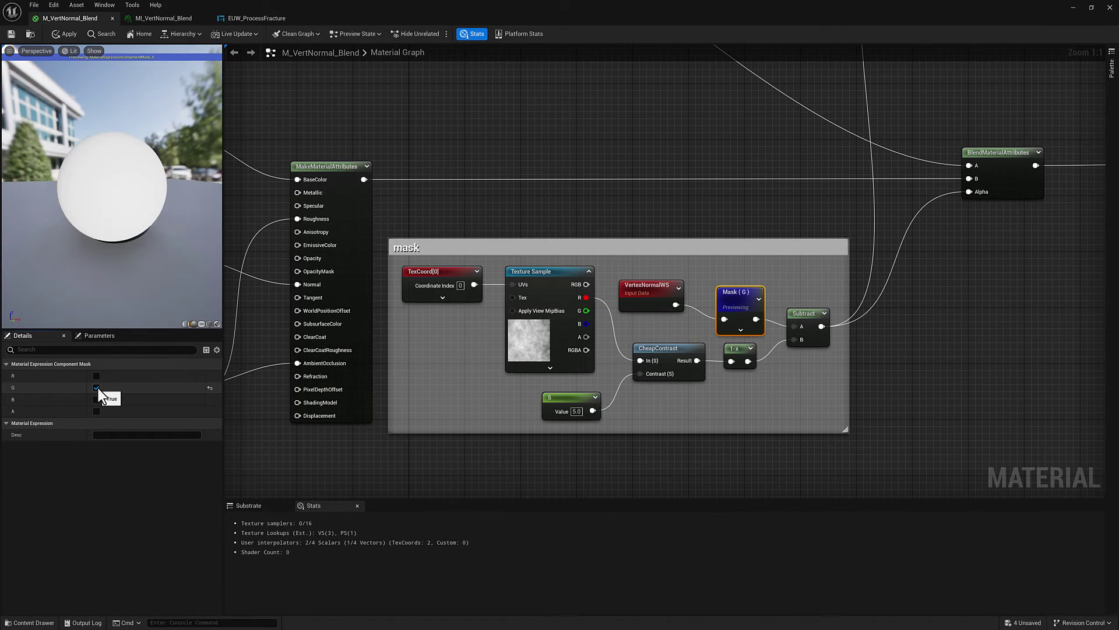
left_click_drag(113, 249, 41, 249)
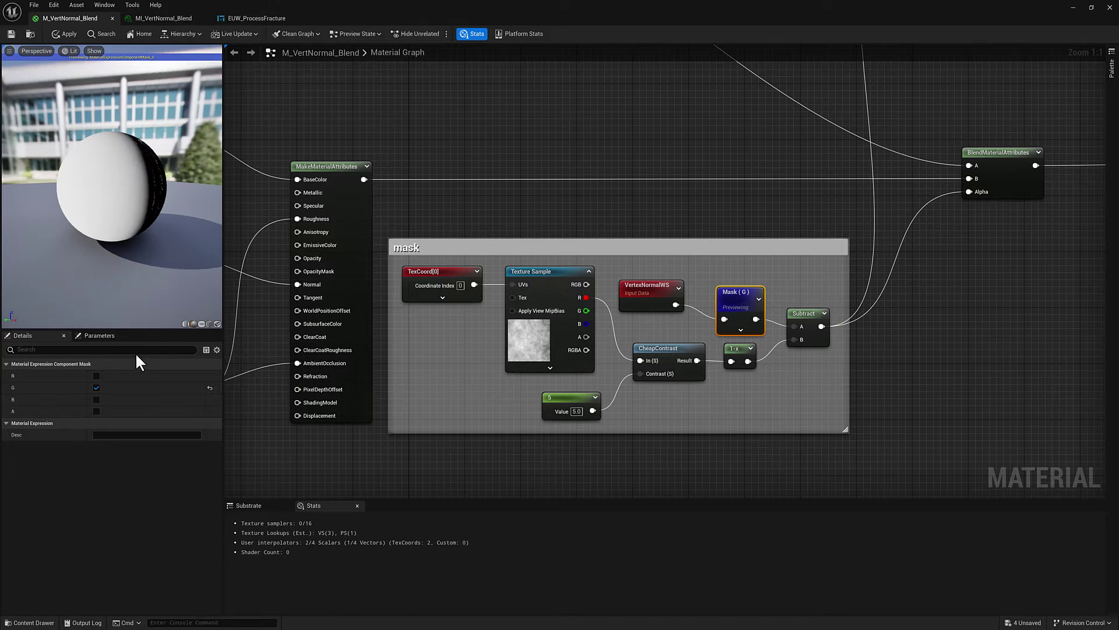
left_click(97, 397)
left_click(96, 387)
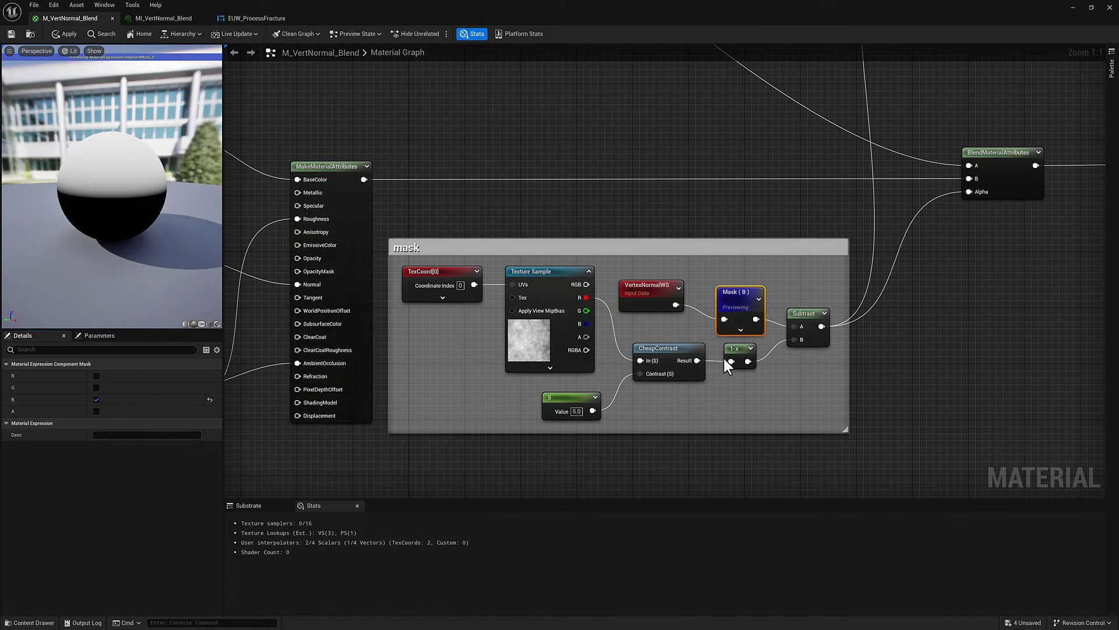
Start previewing the Subtract node and show the combined mask on a cube in the material preview.
left_click(810, 313)
right_click(803, 314)
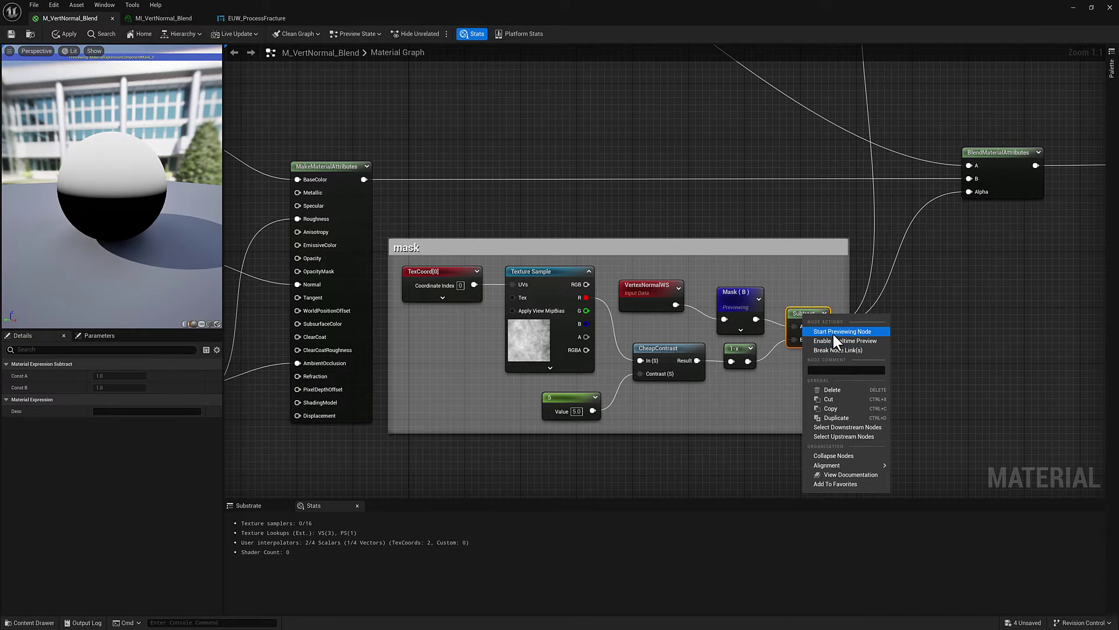
left_click(834, 331)
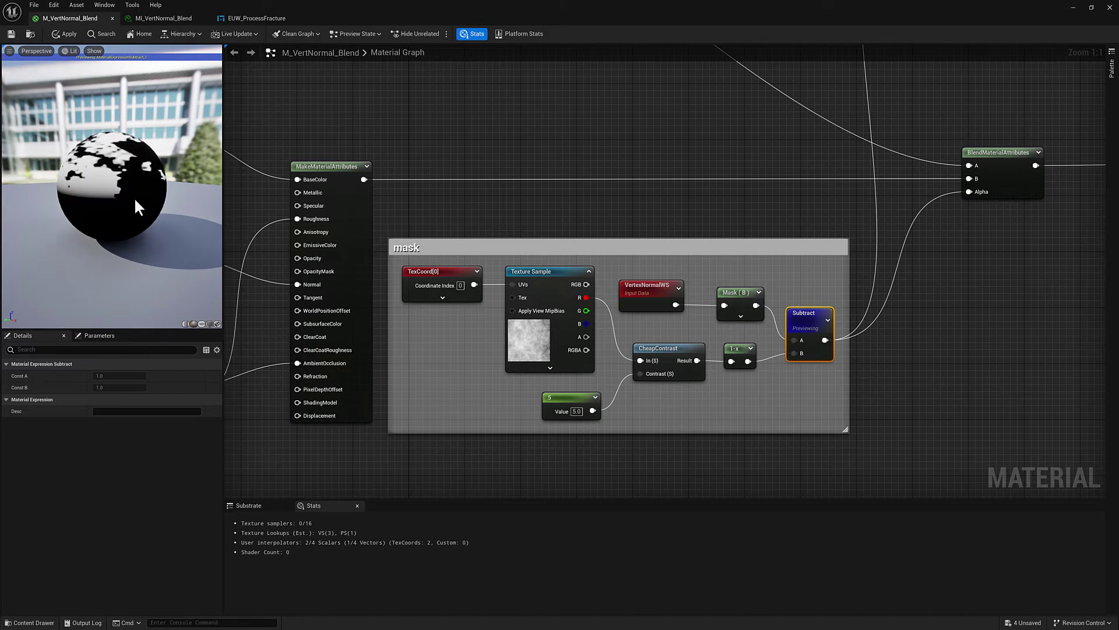
left_click_drag(132, 198, 137, 224)
left_click(209, 323)
left_click_drag(87, 193, 217, 204)
left_click_drag(123, 145, 112, 164)
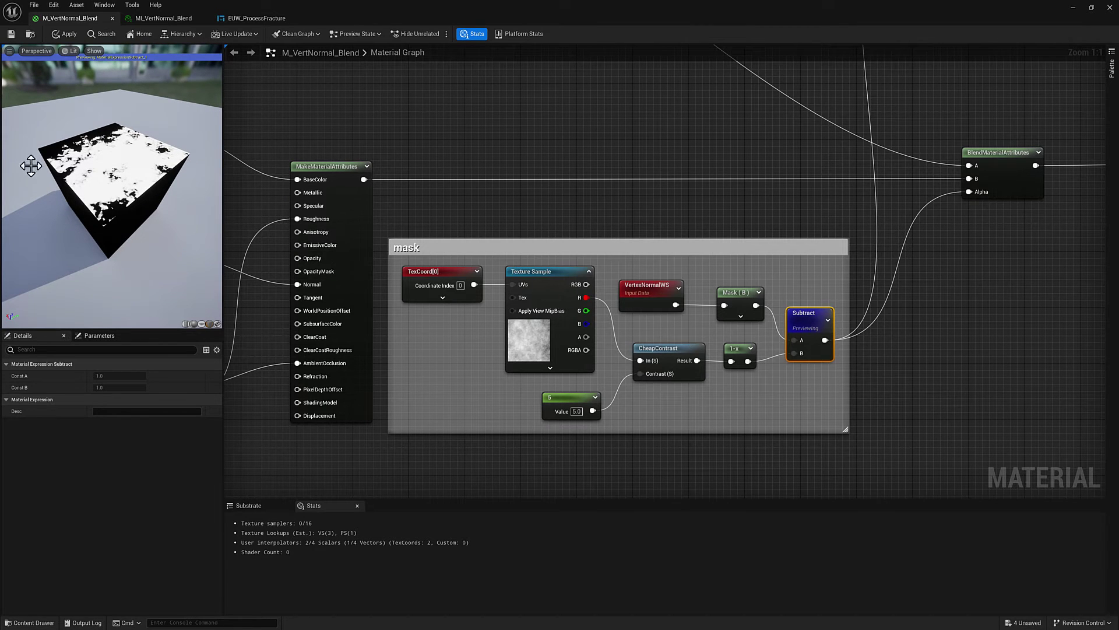
left_click_drag(114, 198, 116, 186)
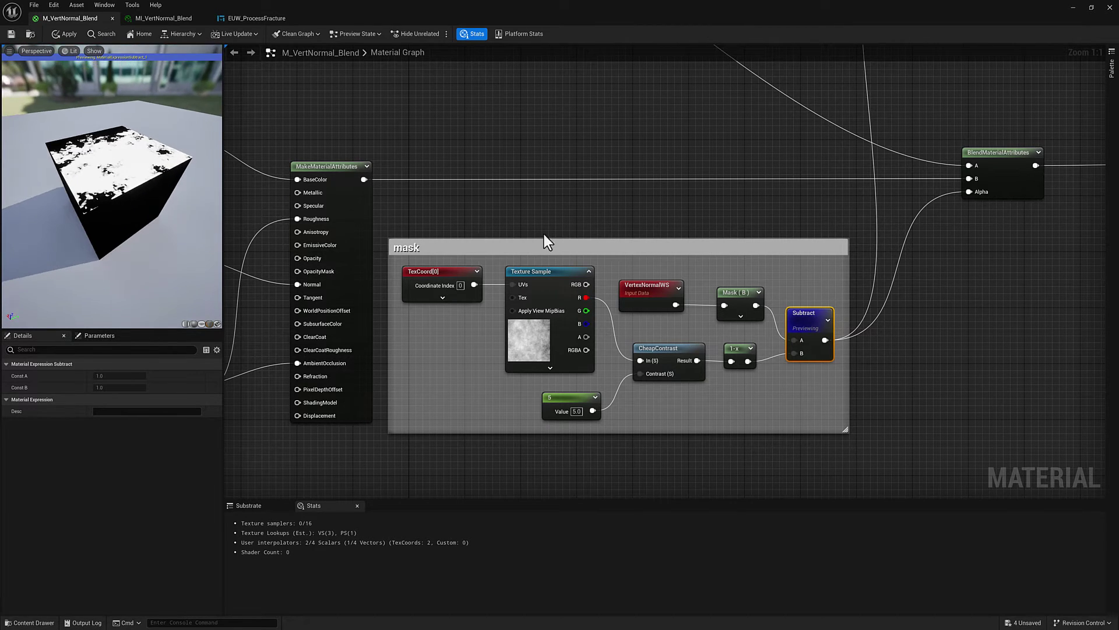
Review the Blend Preview switch in the graph, enable it on the MI_VertNormal_Blend instance to check the cube, and disable it again.
scroll(554, 230, "down", 6)
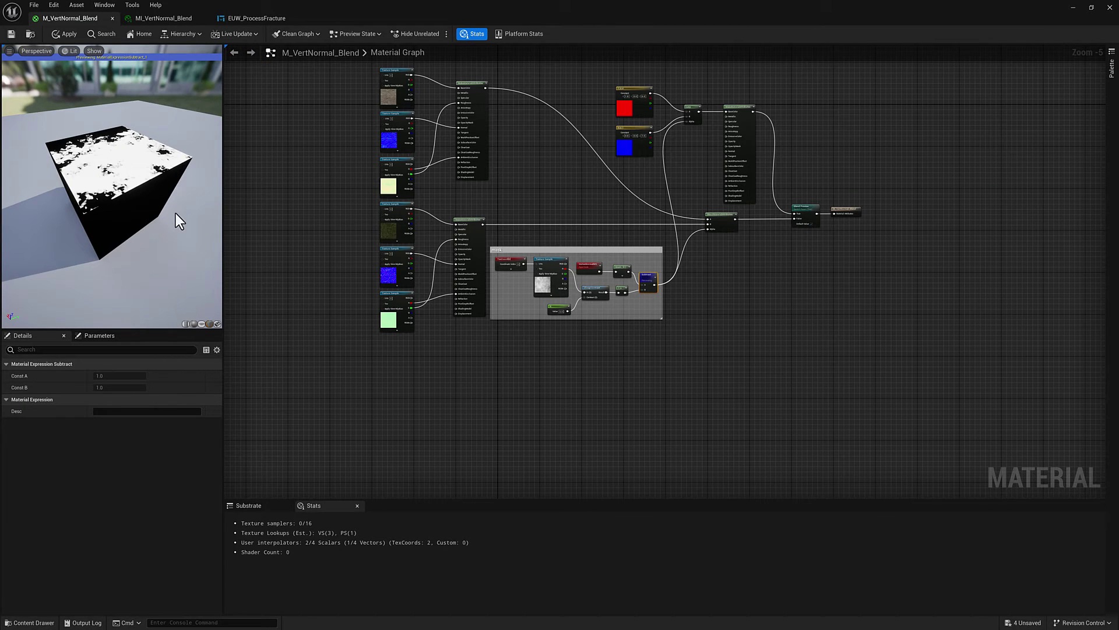
left_click_drag(144, 208, 148, 211)
right_click_drag(567, 193, 551, 245)
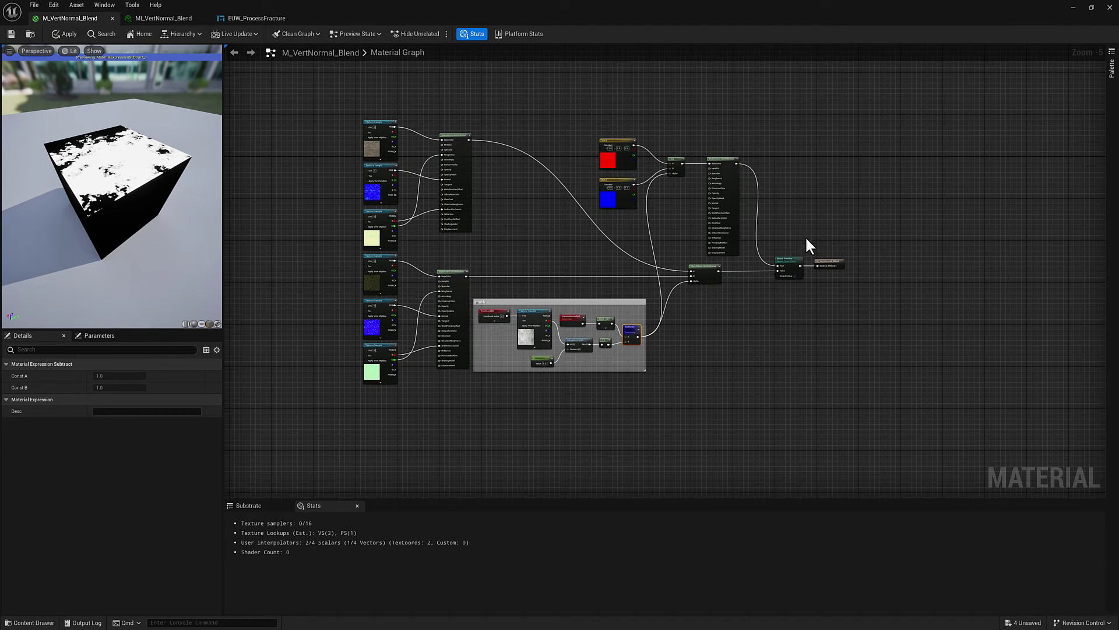
scroll(799, 233, "up", 5)
right_click_drag(571, 194, 603, 282)
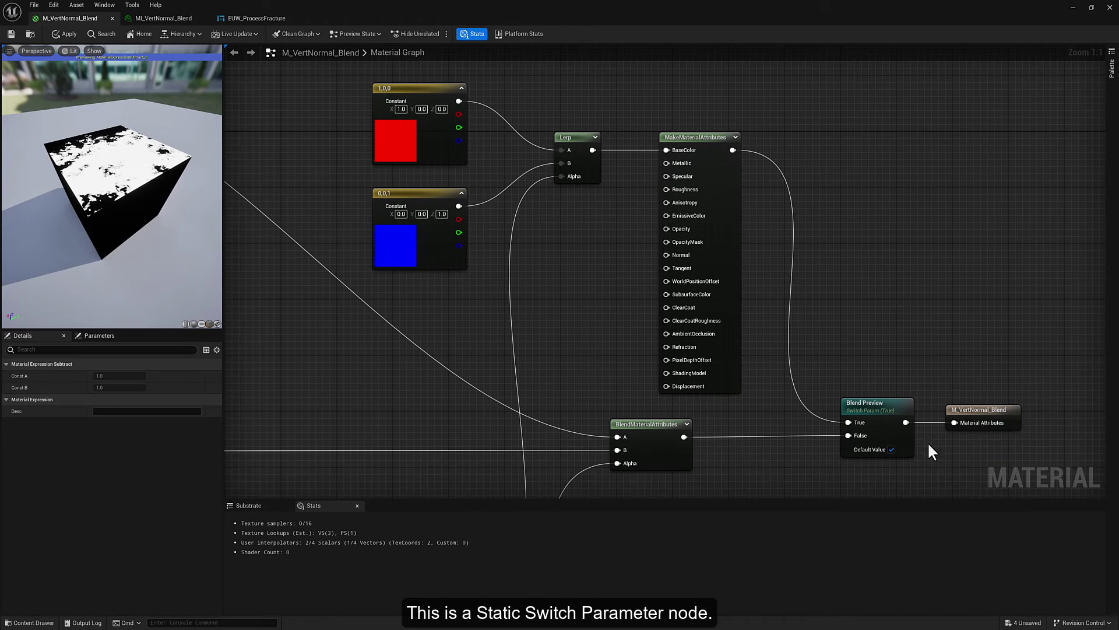
left_click(164, 17)
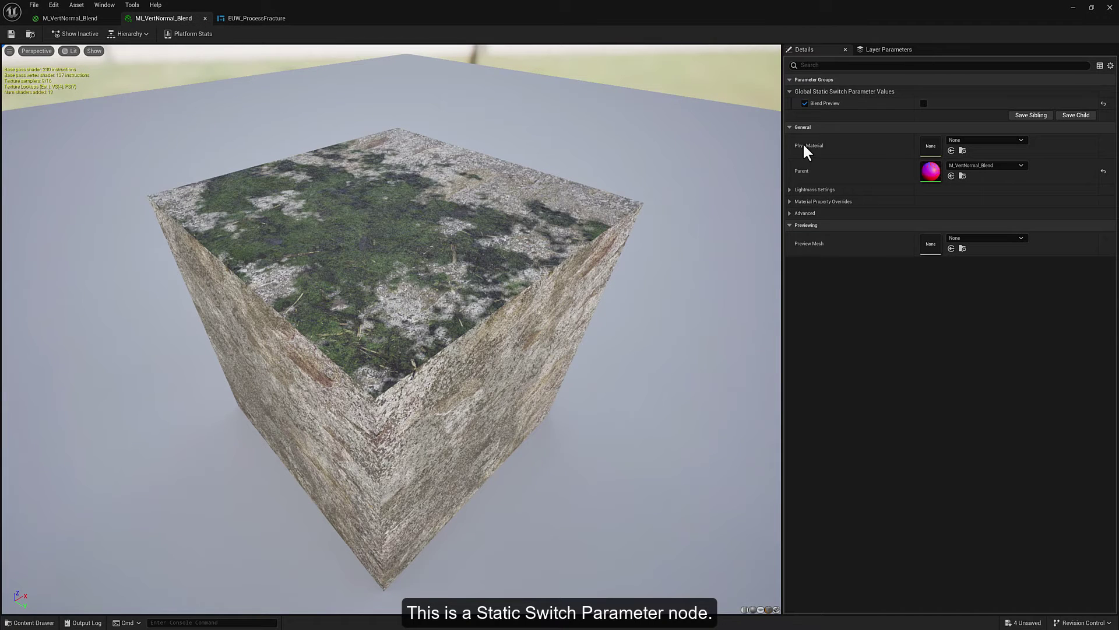
left_click(925, 103)
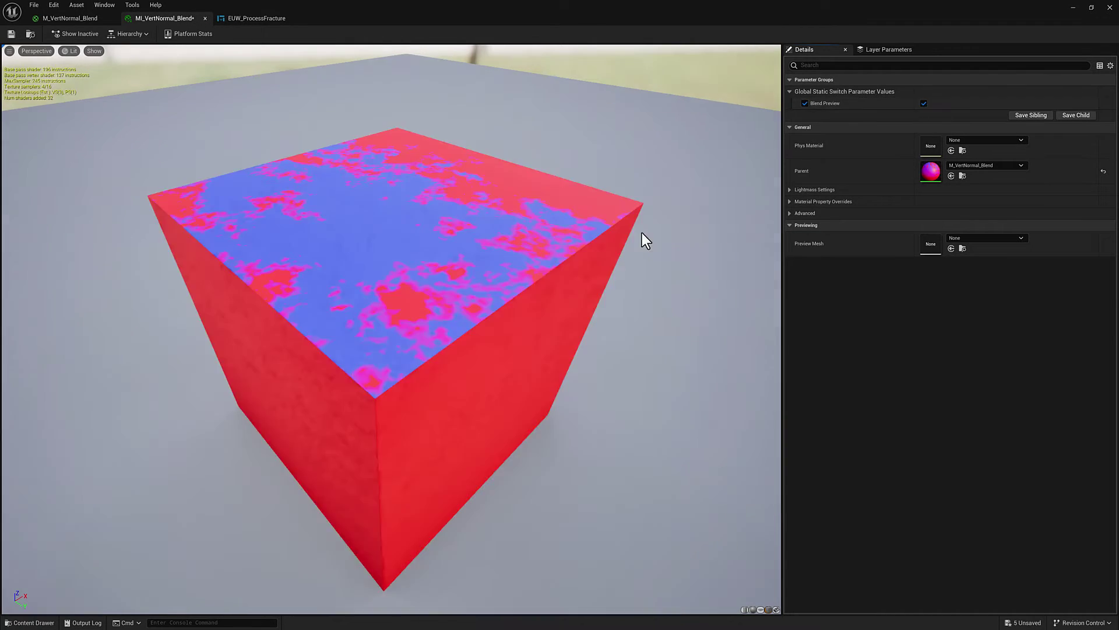
left_click_drag(508, 271, 373, 297)
left_click(924, 103)
mouse_move(316, 78)
left_mouse_down()
mouse_move(292, 76)
mouse_move(316, 78)
left_mouse_up()
Return to the M_VertNormal_Blend graph and select all six texture samples feeding the two MakeMaterialAttributes nodes.
left_click(94, 16)
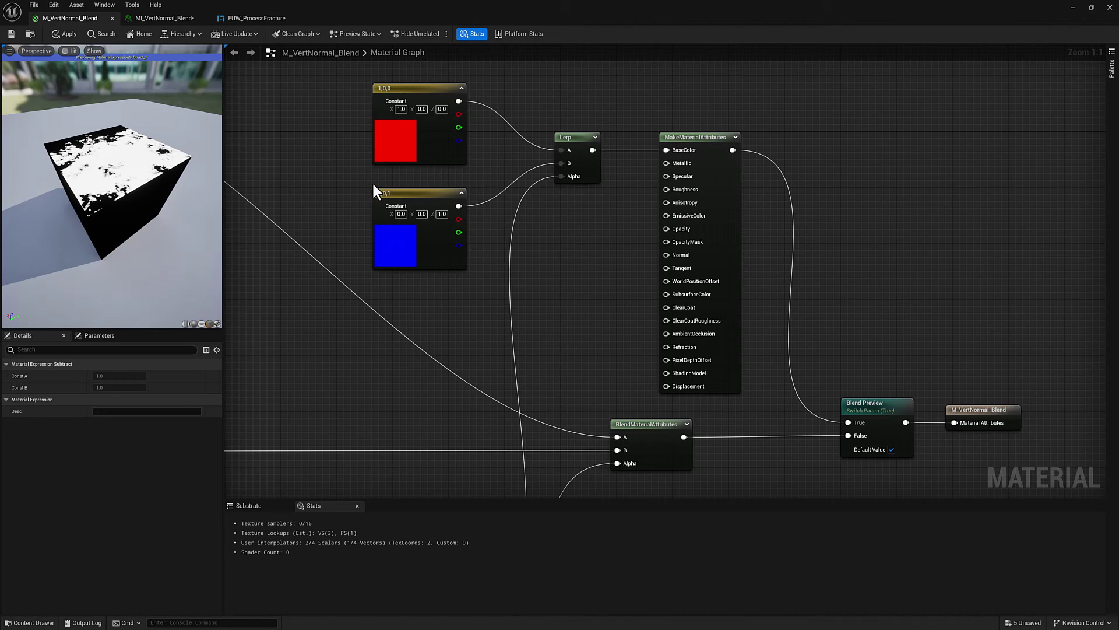
scroll(377, 189, "down", 6)
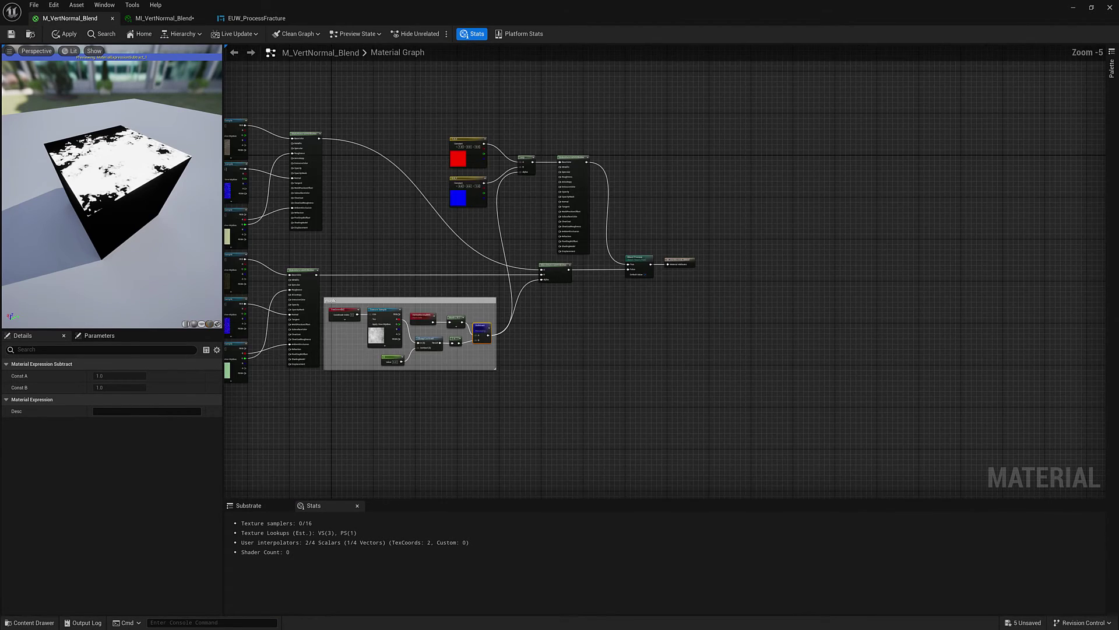
right_click_drag(450, 171, 646, 186)
left_click_drag(357, 98, 453, 410)
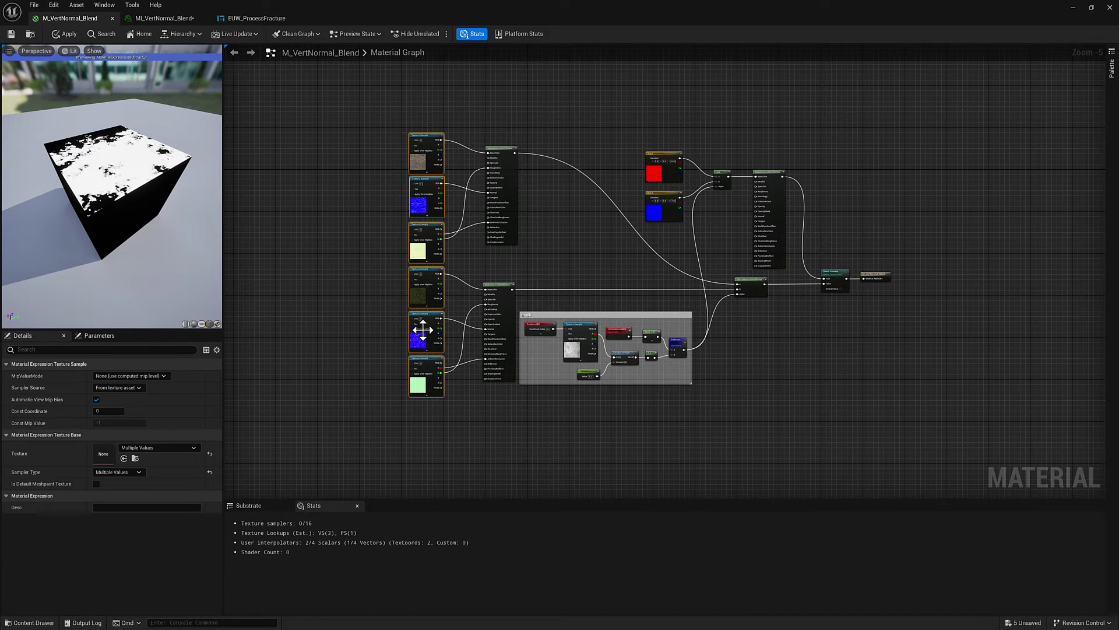
Uncover the level editor, look at the Quixel Bridge entry, and view the Megascans Mossy_Ground and Granite_Rock surface folders.
left_click_drag(402, 4, 481, 192)
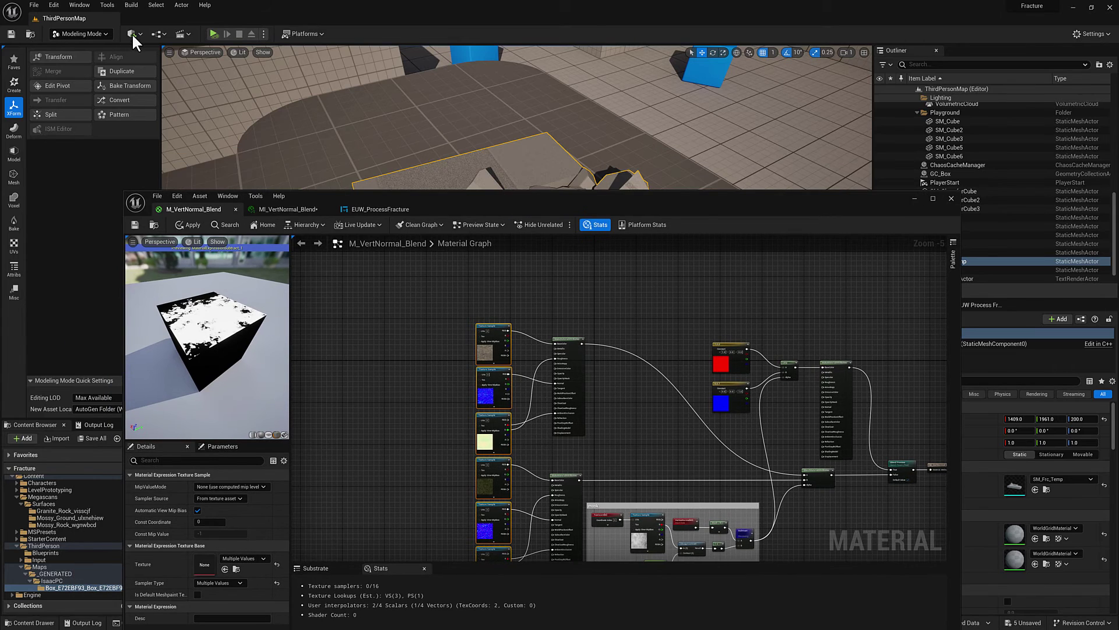
left_click(133, 35)
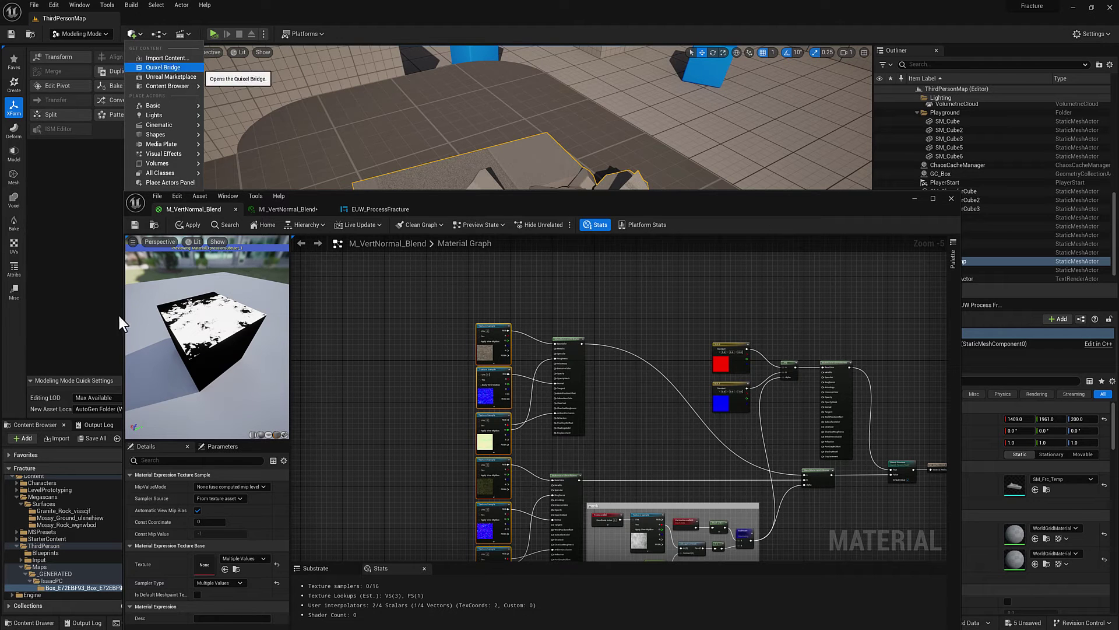
left_click(346, 211)
left_click_drag(325, 196, 1007, 188)
left_click(50, 518)
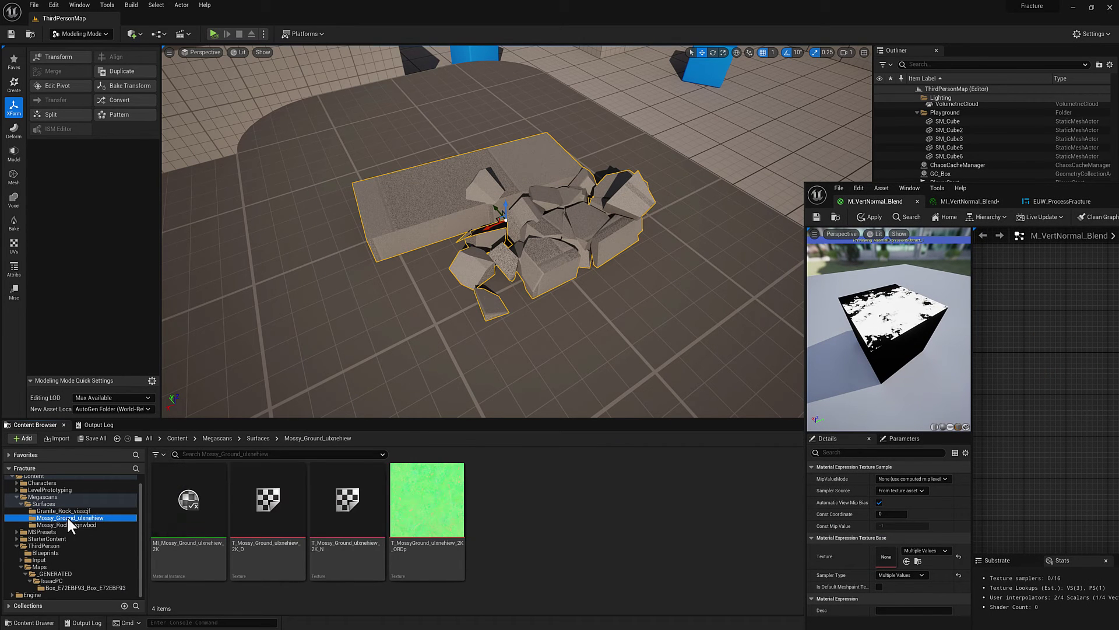
left_click(64, 509)
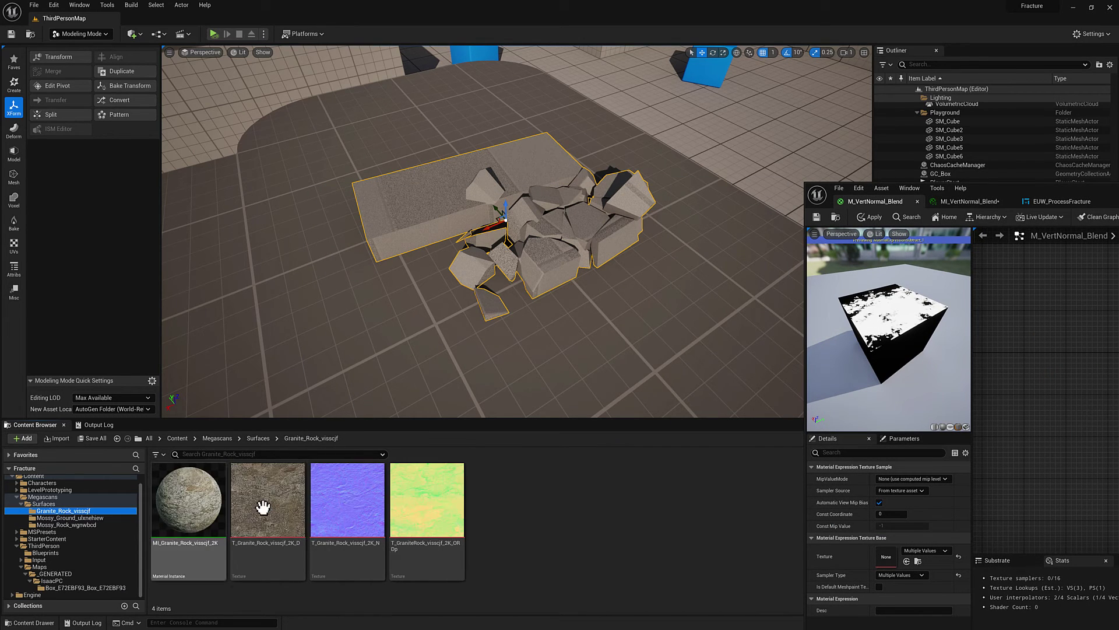
Open the EUW_ProcessFracture event graph and examine the Create Dynamic Mesh Pool and SET nodes after Event Construct.
left_click(1072, 201)
left_click_drag(1073, 187, 538, 63)
right_click_drag(569, 175, 570, 160)
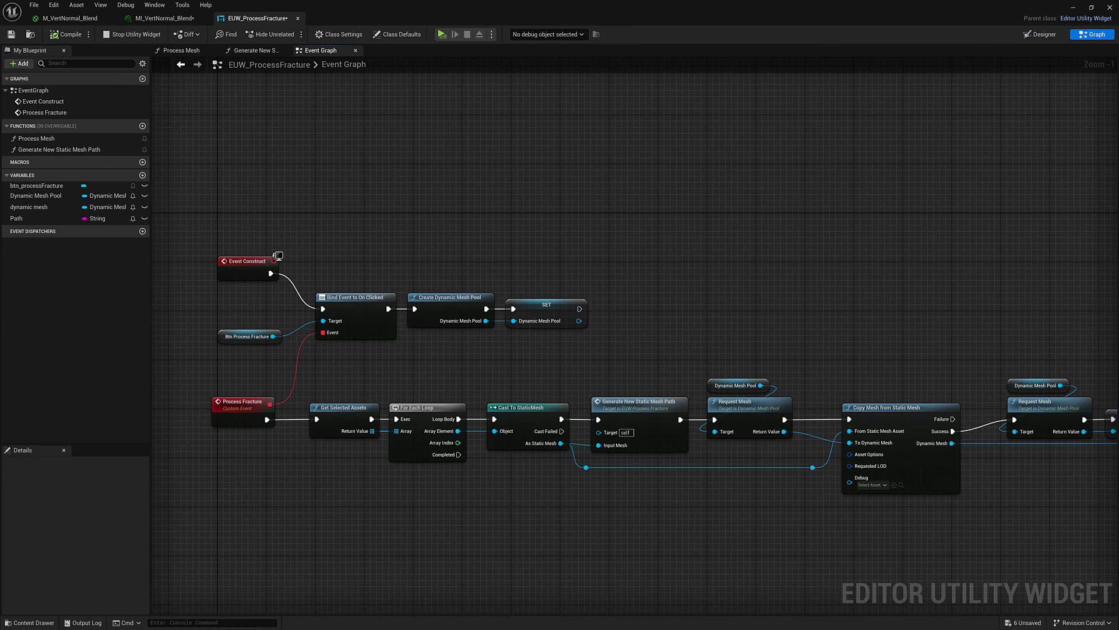
right_click_drag(460, 242, 478, 223)
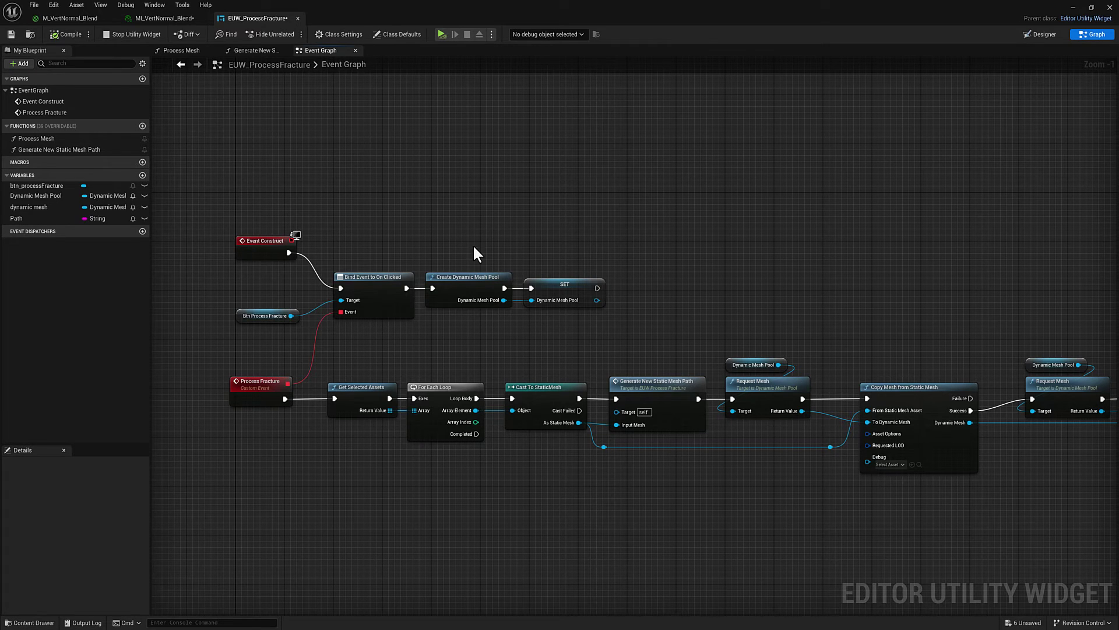
left_click_drag(474, 244, 560, 290)
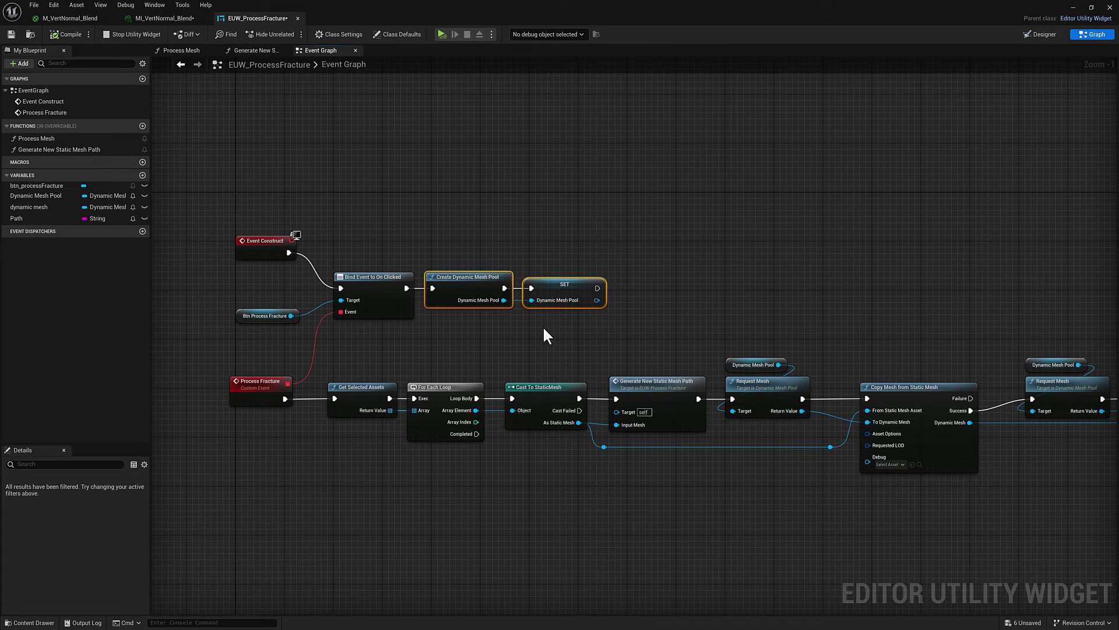
right_click_drag(301, 407, 304, 354)
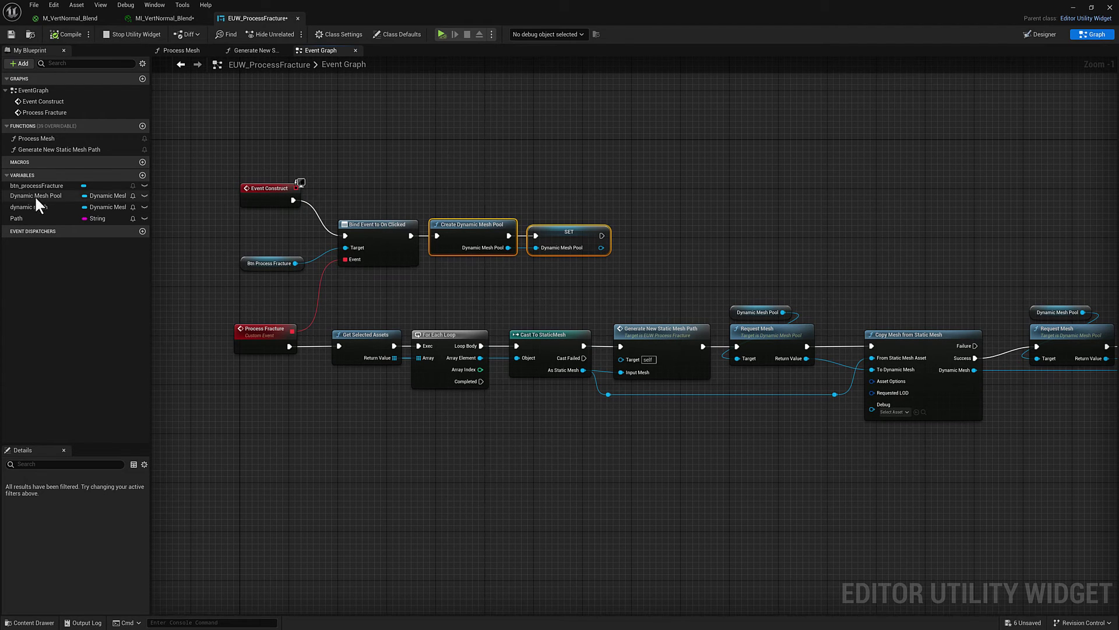
Examine the chain from the Process Fracture event through Get Selected Assets, For Each Loop and Cast To StaticMesh.
scroll(330, 397, "up", 1)
left_click(261, 335)
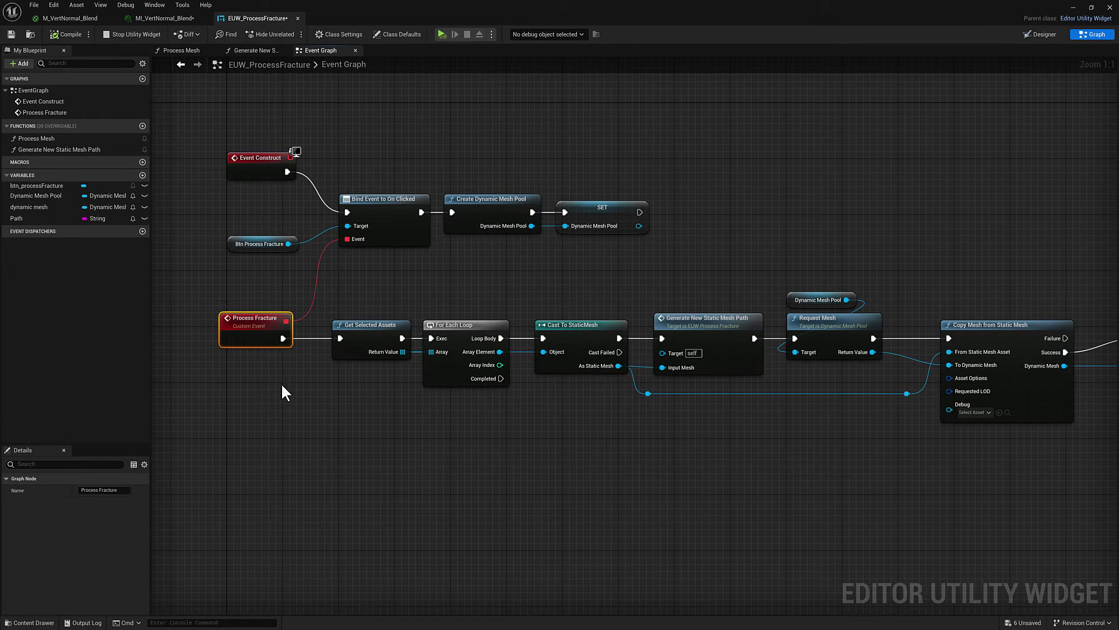
left_click_drag(352, 323, 345, 322)
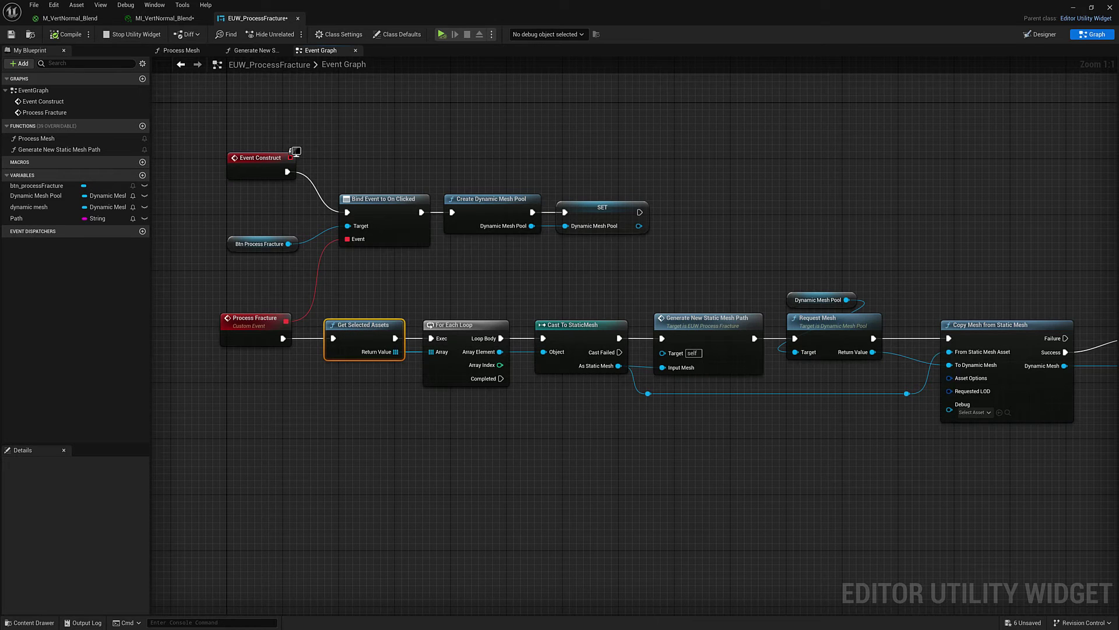
right_click_drag(459, 407, 390, 407)
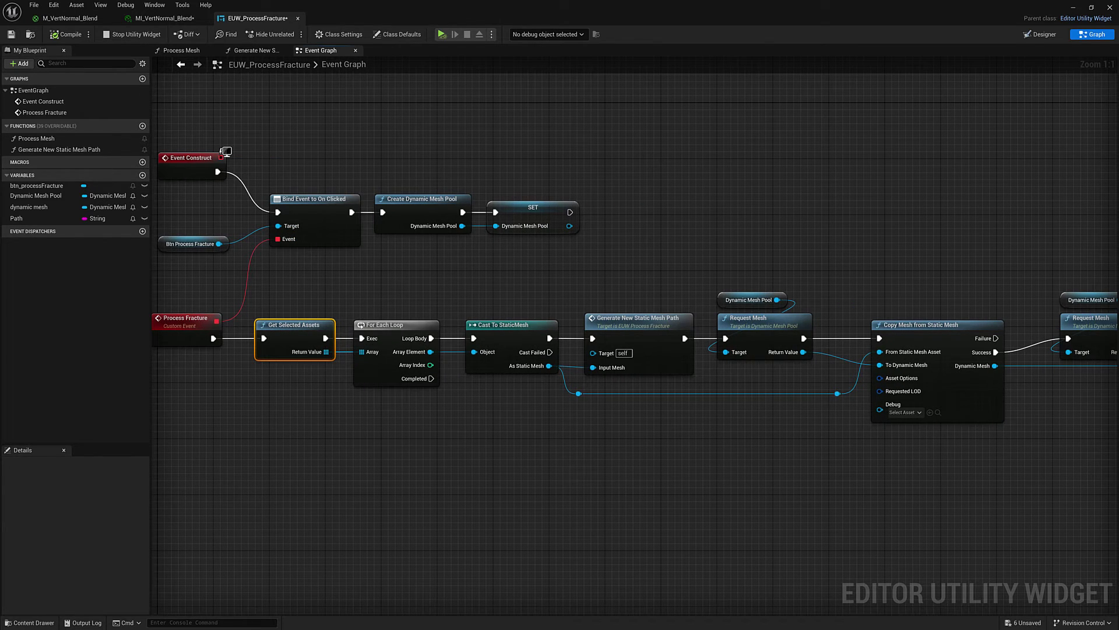
right_click_drag(533, 427, 465, 428)
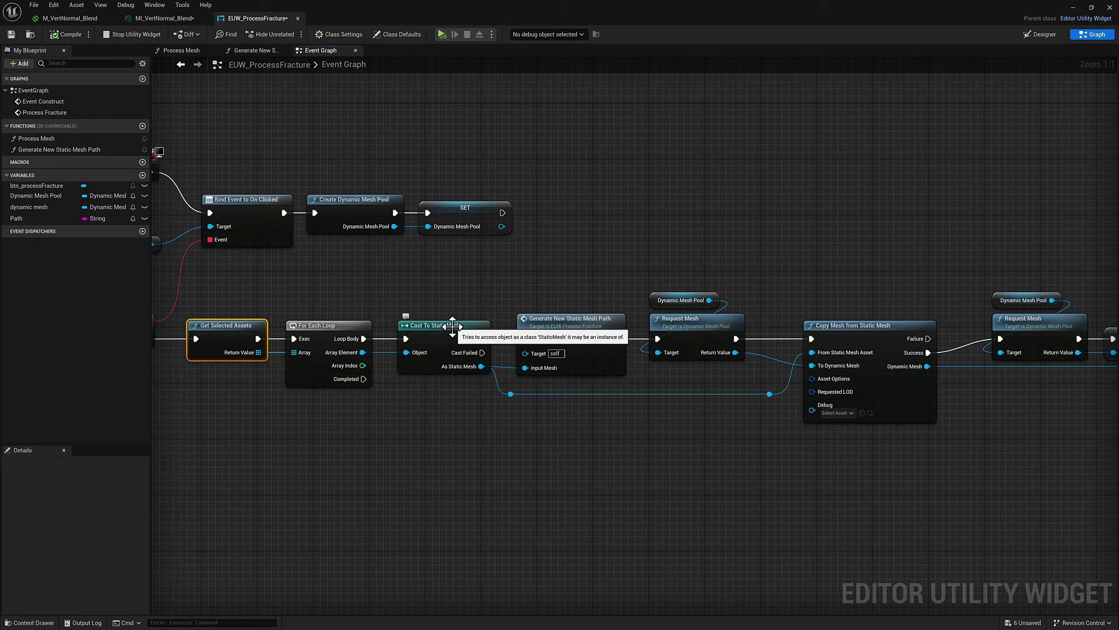
right_click_drag(524, 443, 478, 448)
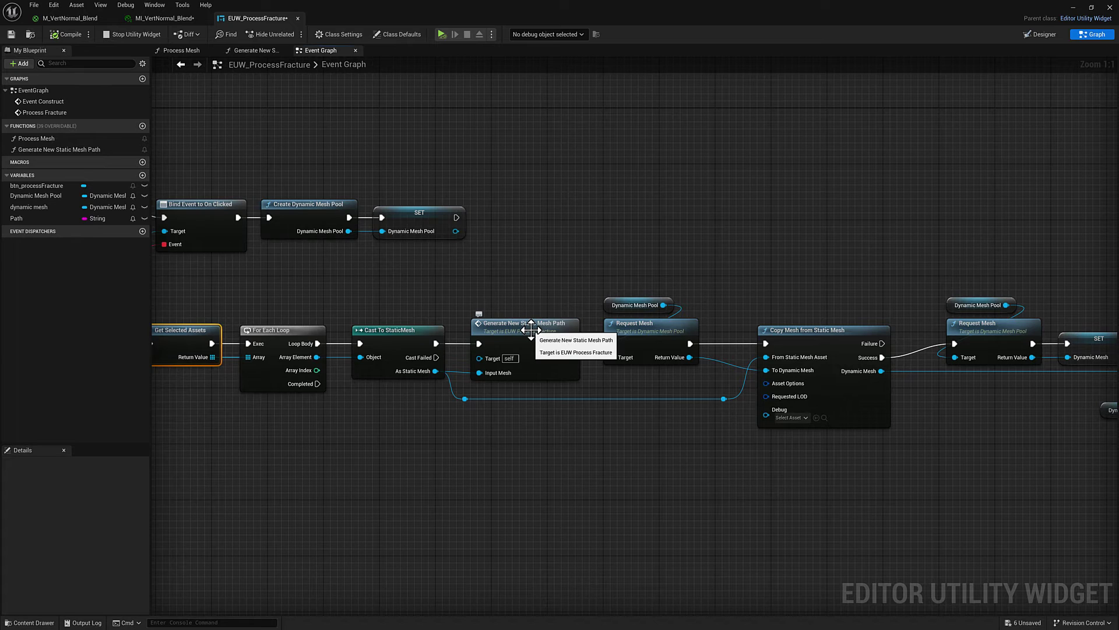
Inspect the Generate New Static Mesh Path function's graph and return to the Event Graph.
double_click(72, 149)
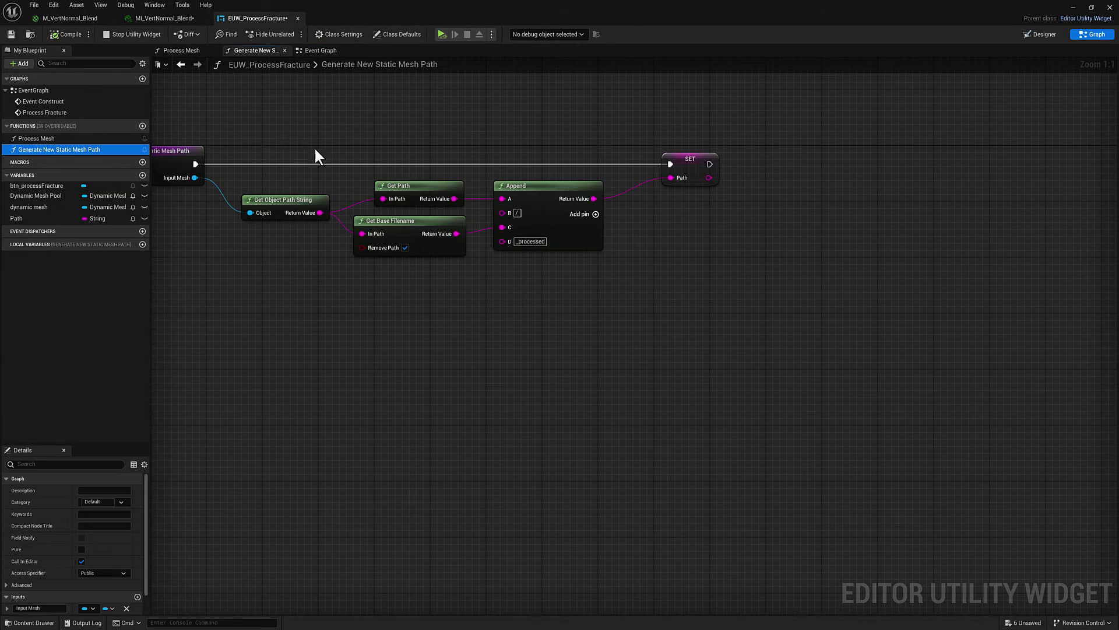
right_click_drag(338, 156, 359, 166)
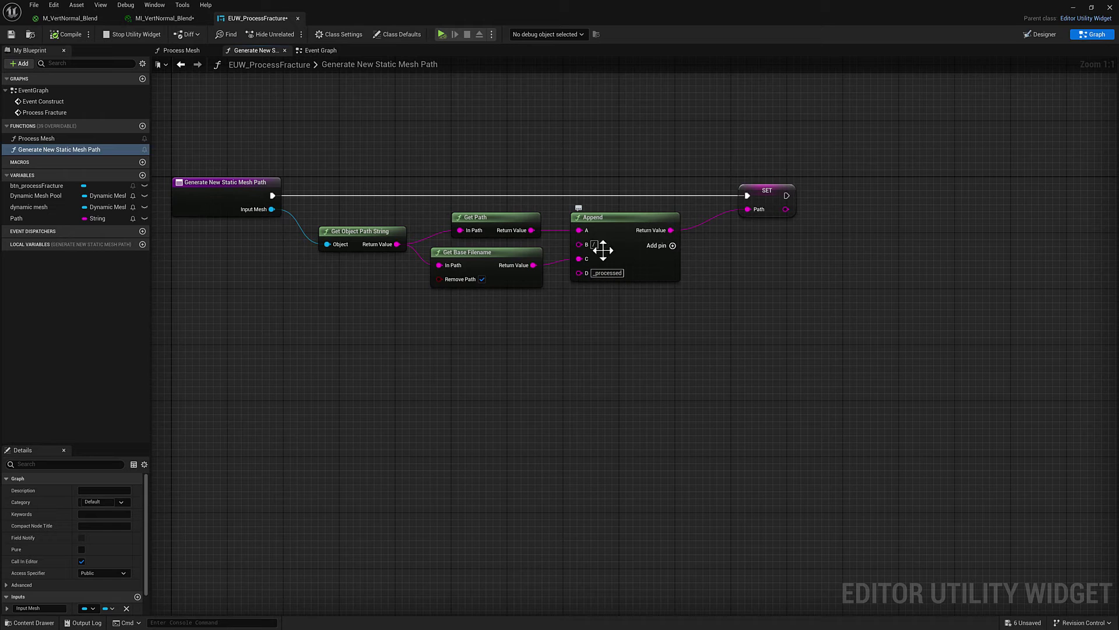
left_click(315, 50)
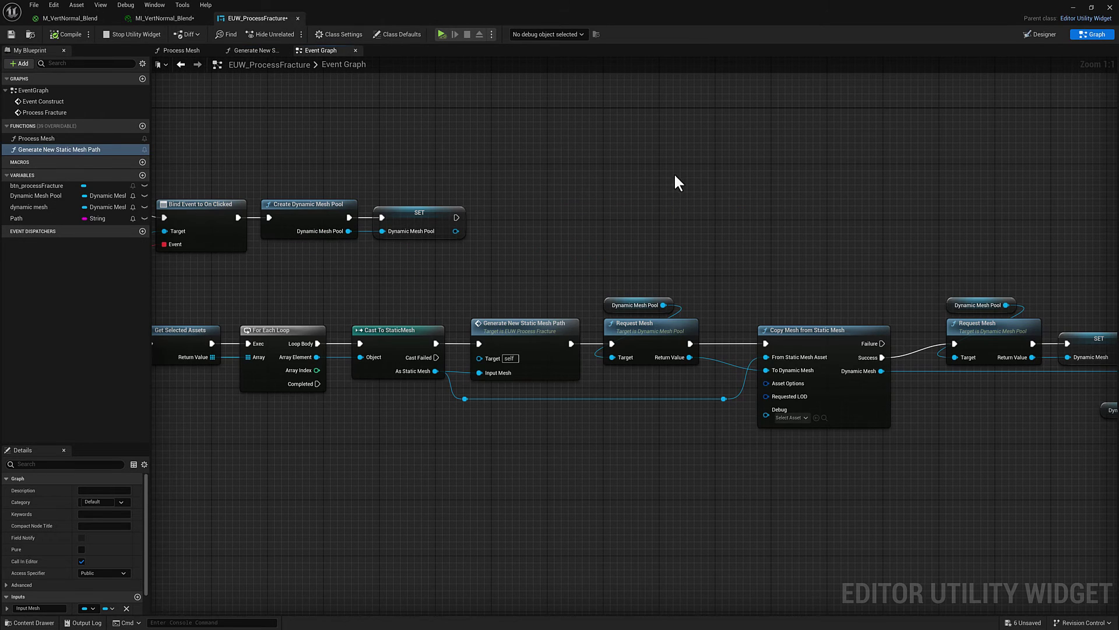
Examine the first Request Mesh node with its Dynamic Mesh Pool and the Copy Mesh from Static Mesh node.
right_click_drag(524, 316, 445, 292)
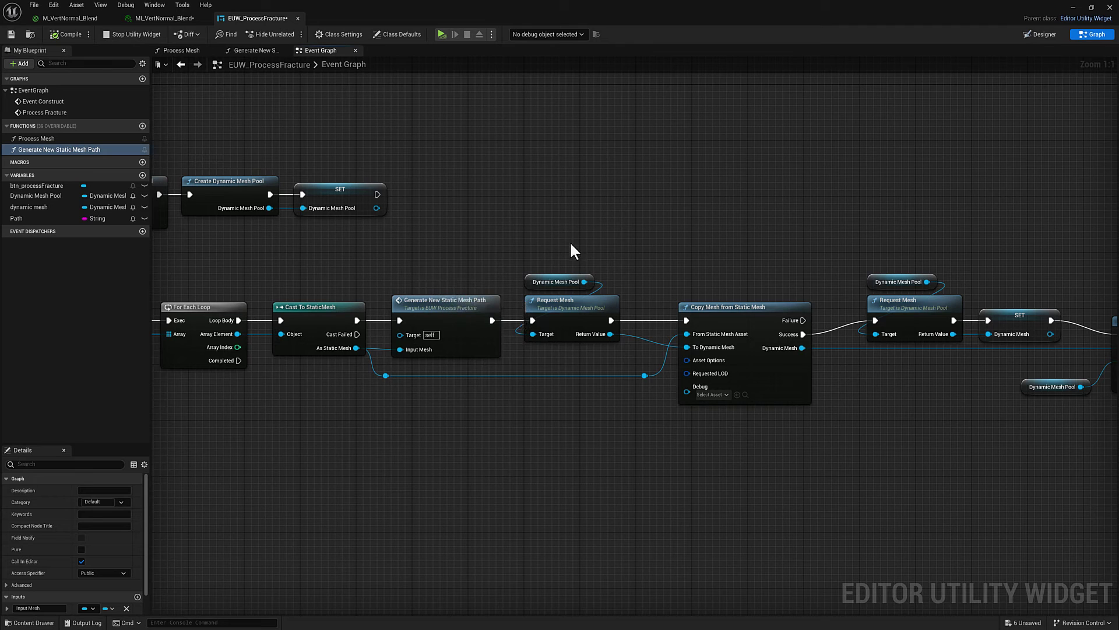
left_click(648, 444)
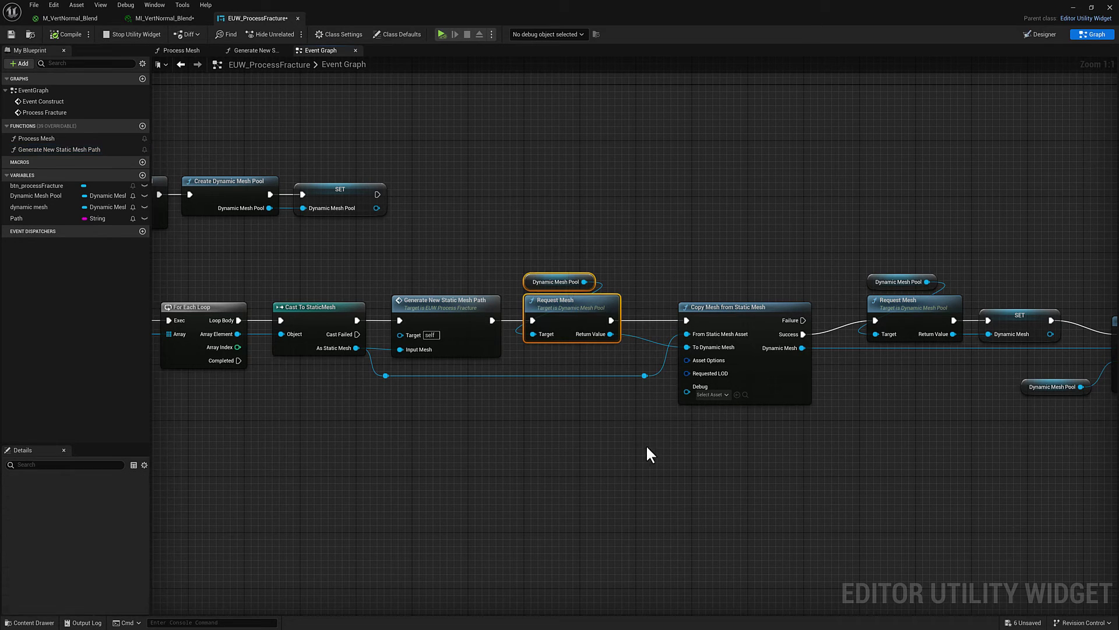
left_click(733, 315)
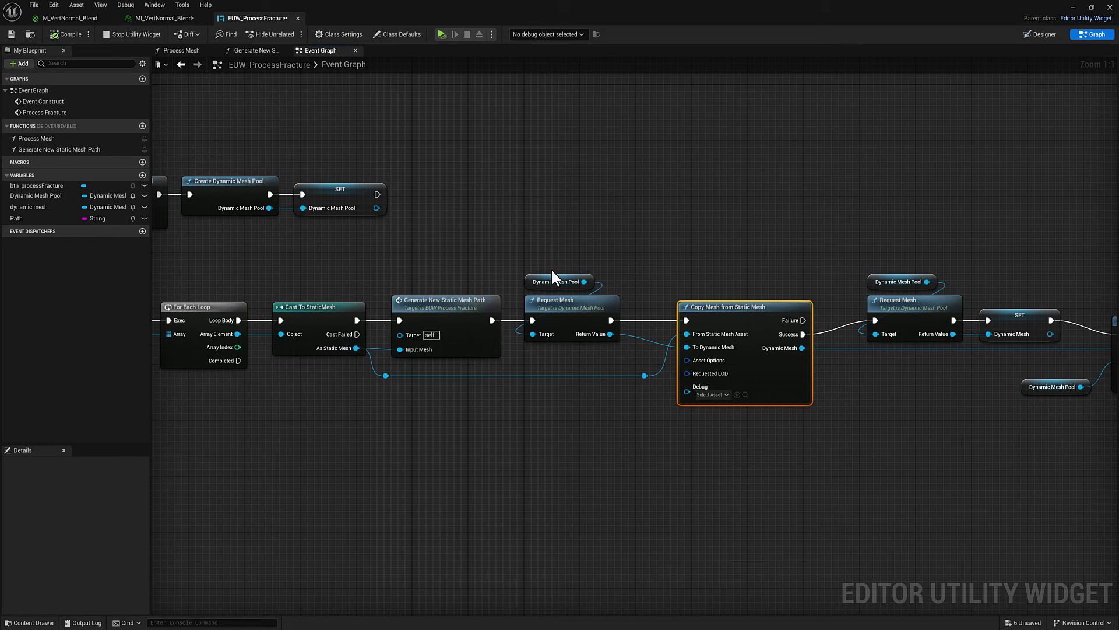
right_click_drag(640, 262, 641, 247)
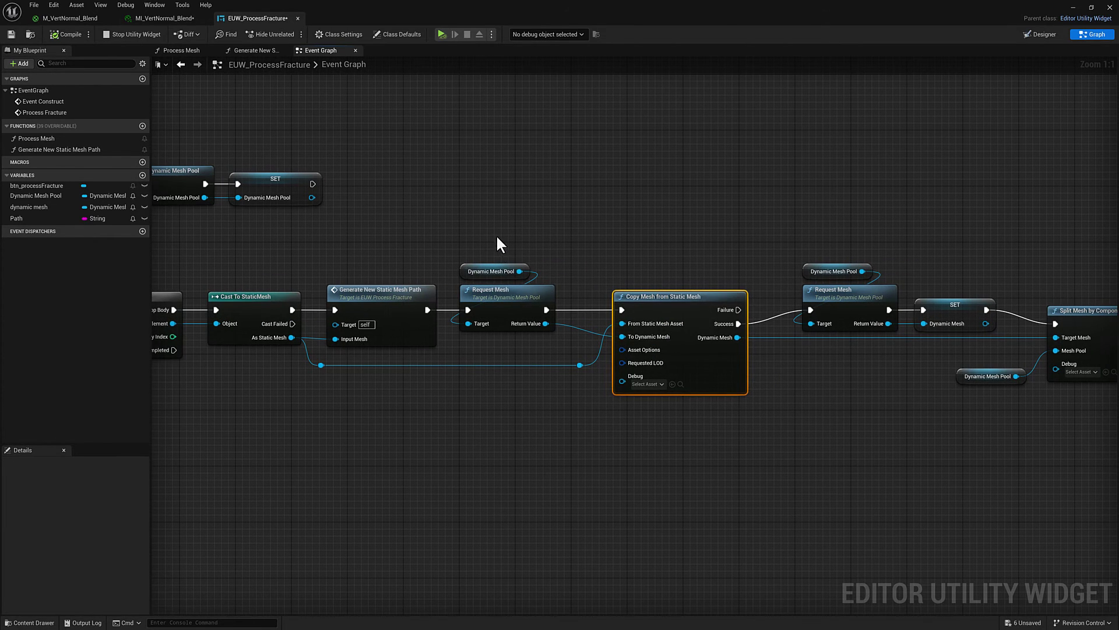
left_click_drag(493, 235, 701, 423)
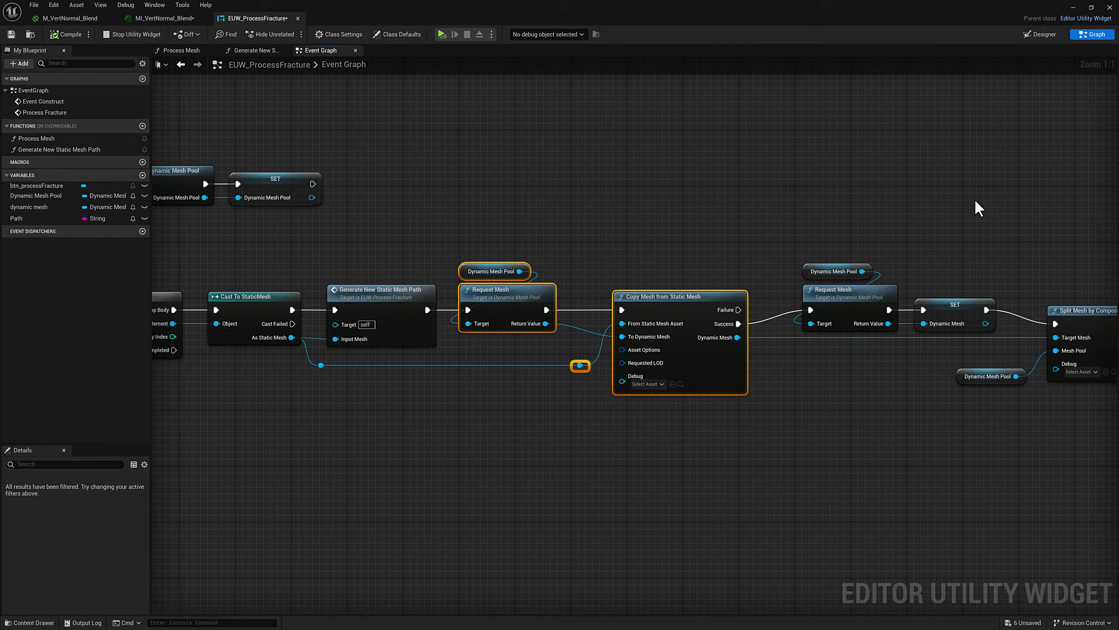
Examine the second Request Mesh node, its Dynamic Mesh Pool input and the SET node for Dynamic Mesh.
right_click_drag(974, 198, 715, 187)
left_click_drag(610, 232, 643, 281)
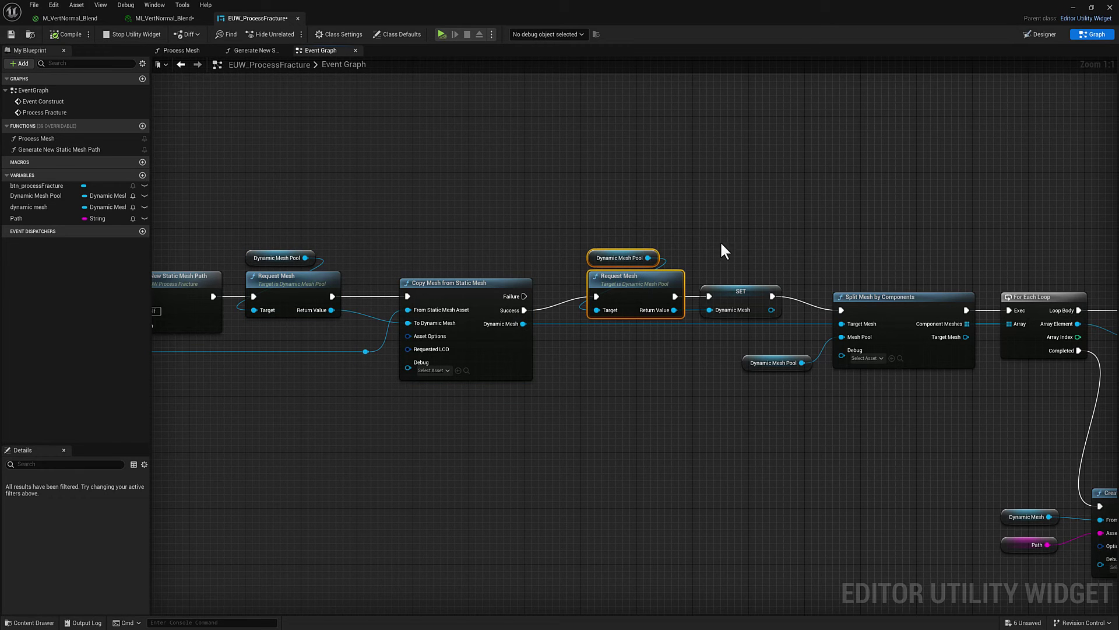
right_click_drag(718, 245, 607, 238)
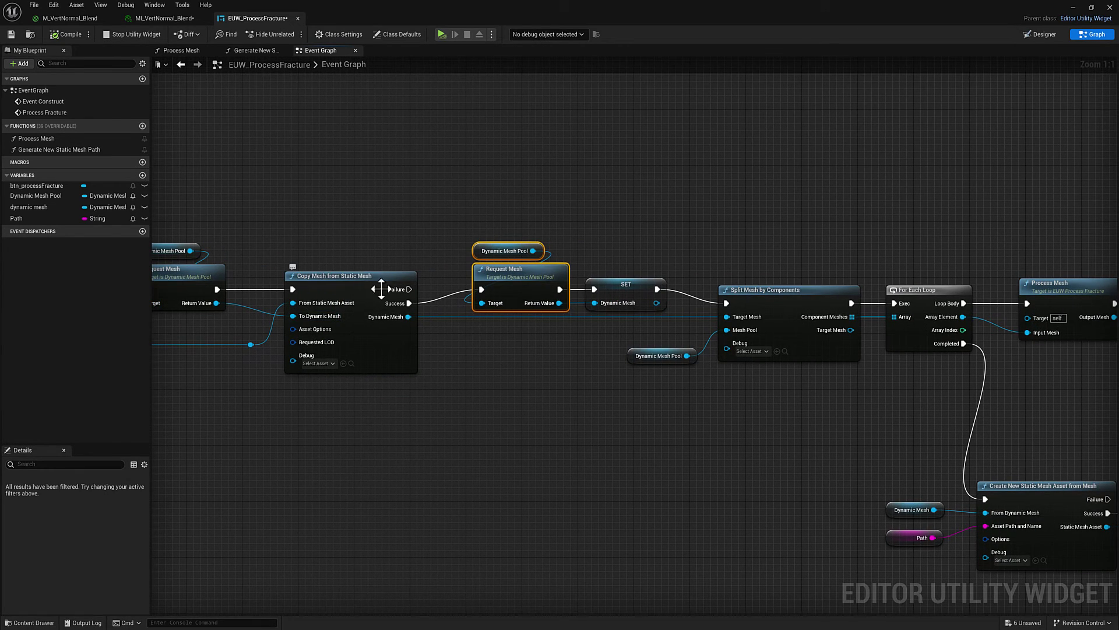
right_click_drag(645, 239, 603, 238)
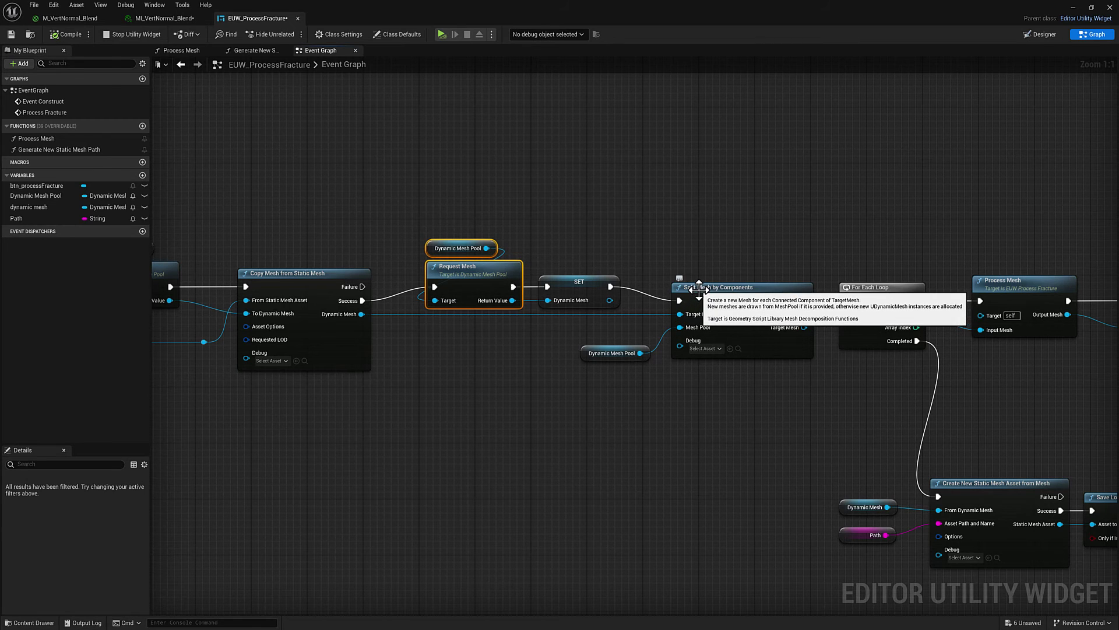
Examine the Split Mesh by Components node with its Target Mesh and Mesh Pool inputs.
left_click(726, 287)
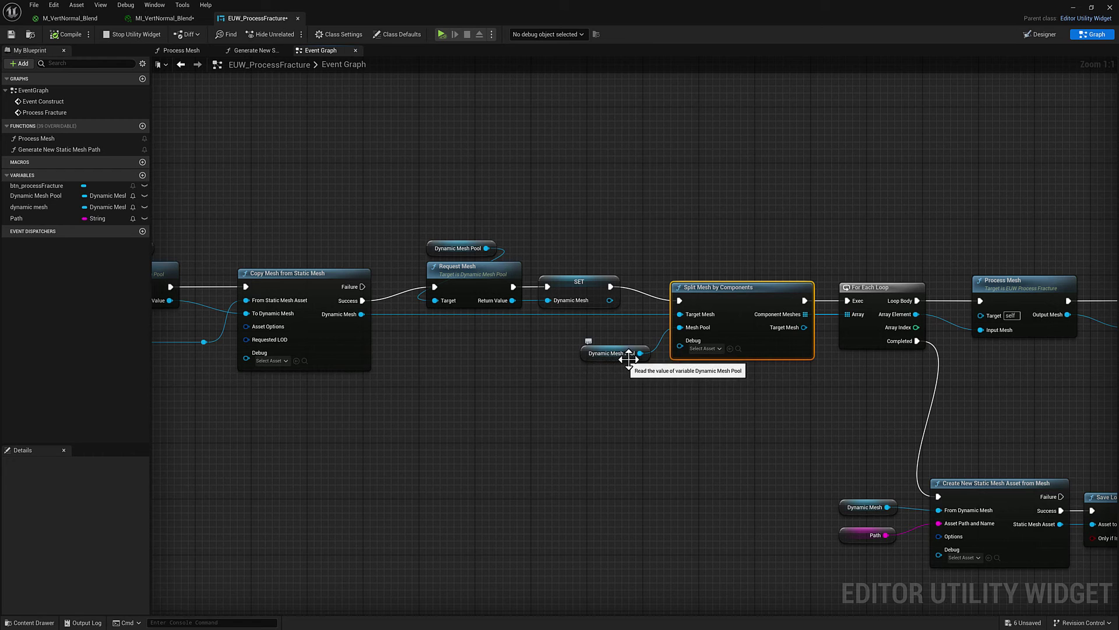
right_click_drag(774, 277, 670, 282)
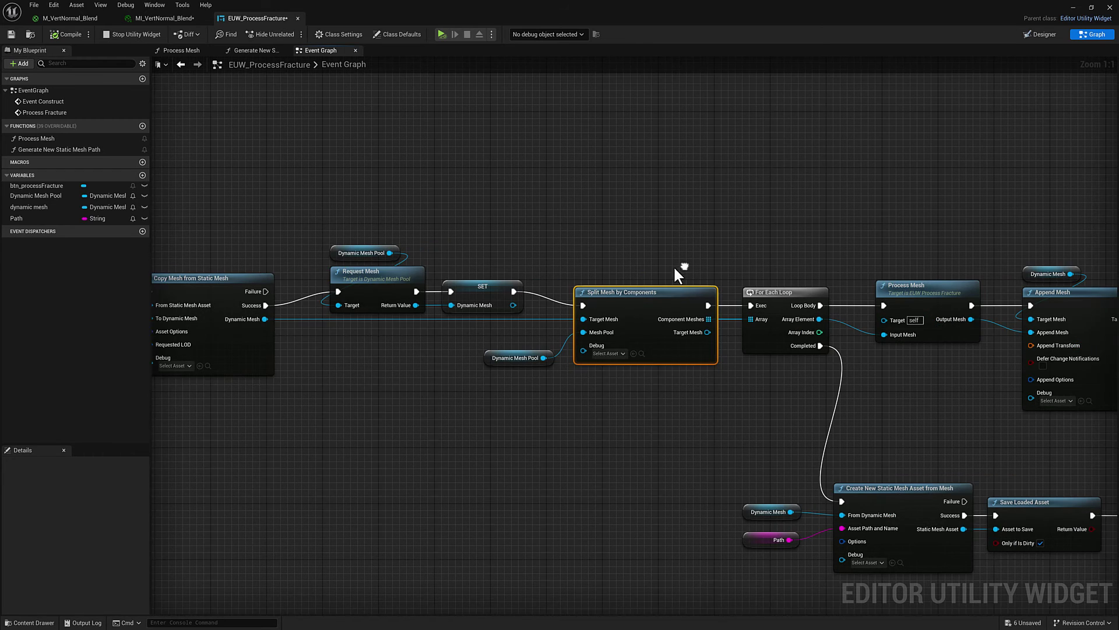
right_click_drag(787, 231, 771, 228)
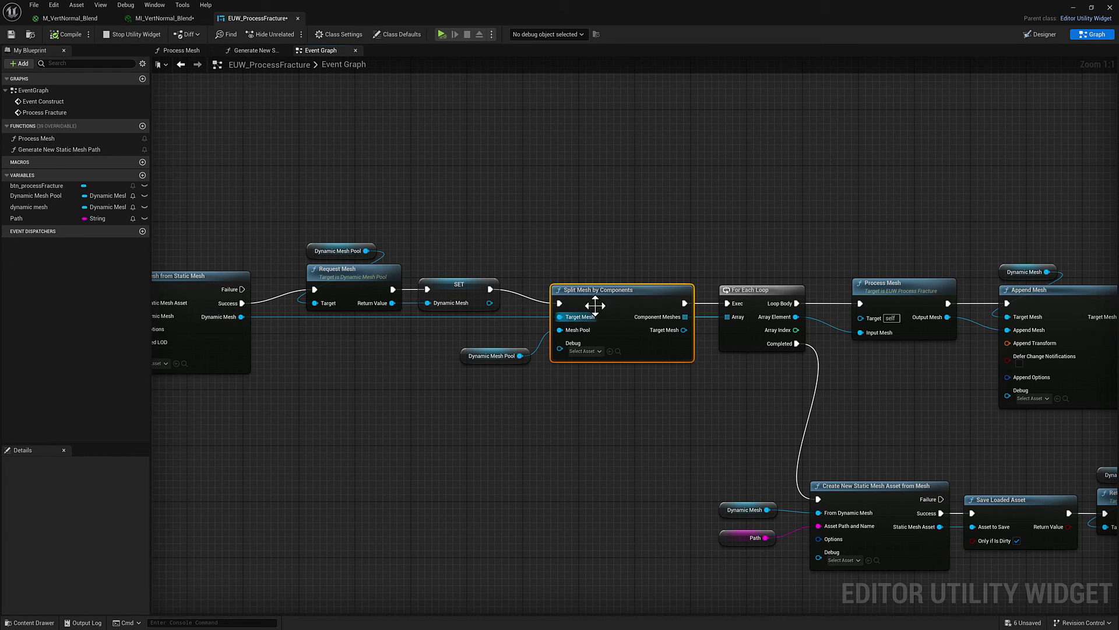
Inspect the Process Mesh function called in the For Each Loop body and return to the Event Graph.
right_click_drag(671, 417, 428, 418)
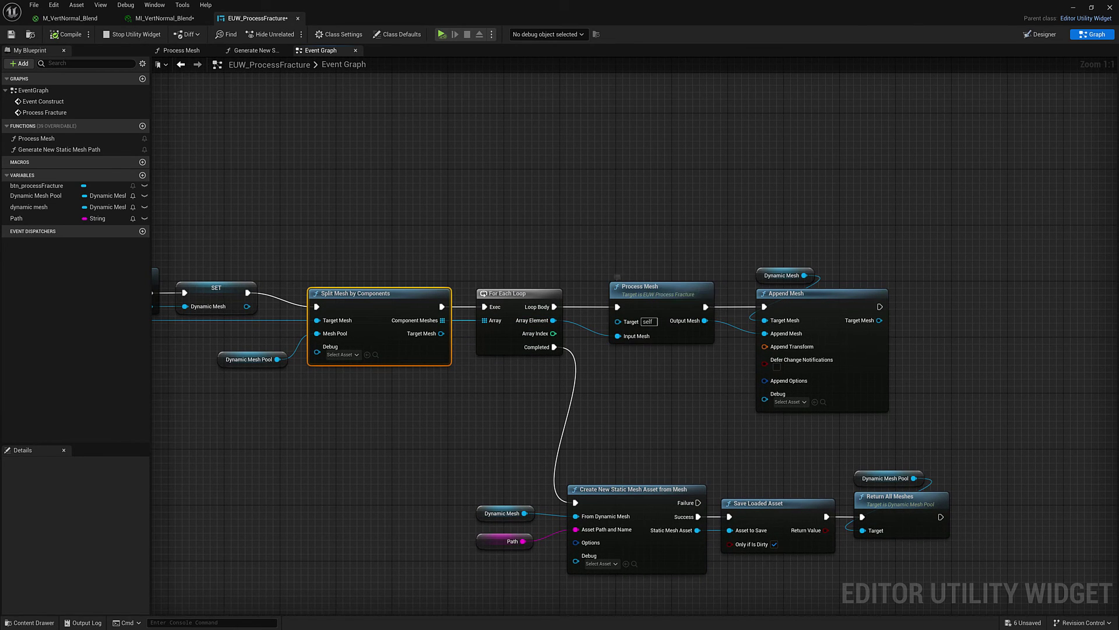
double_click(666, 285)
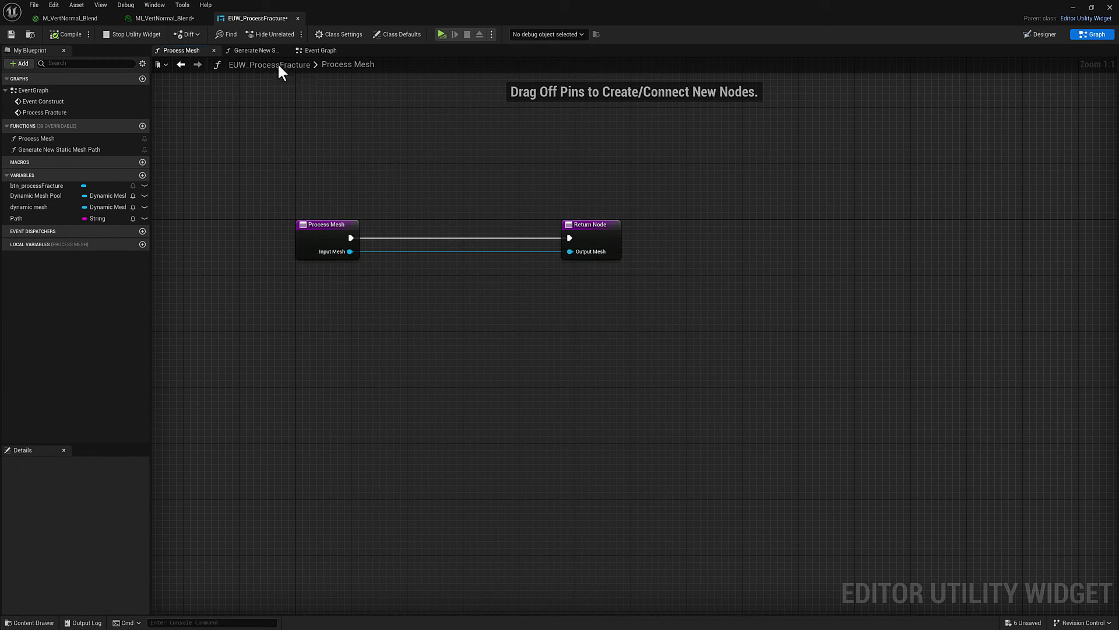
left_click(316, 49)
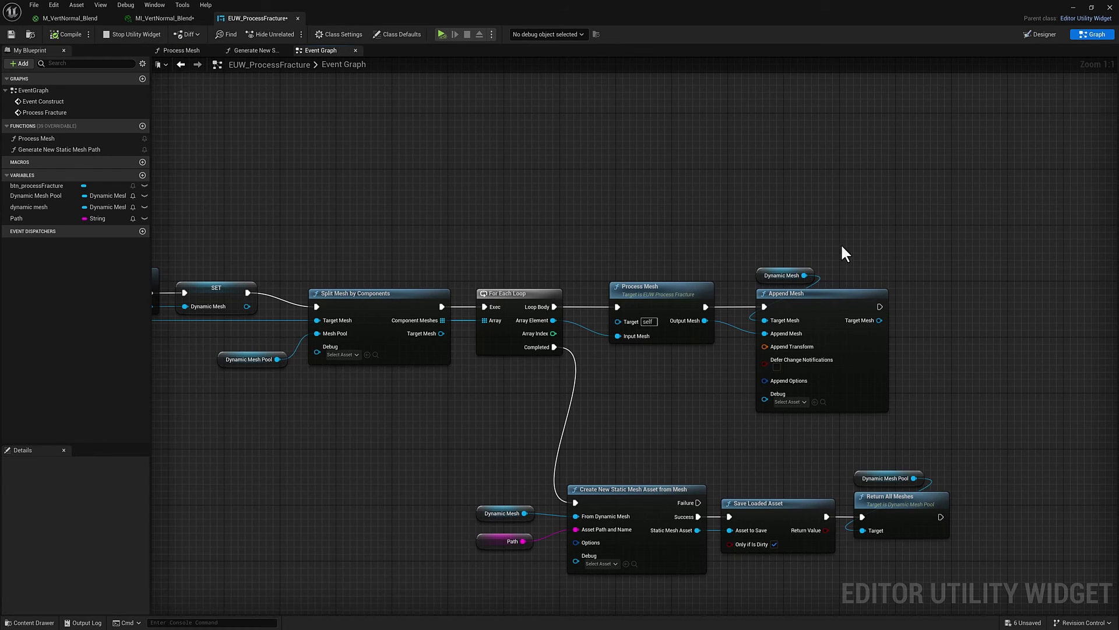
Trace the Dynamic Mesh variable feeding Append Mesh back to the SET node after Request Mesh.
left_click(780, 274)
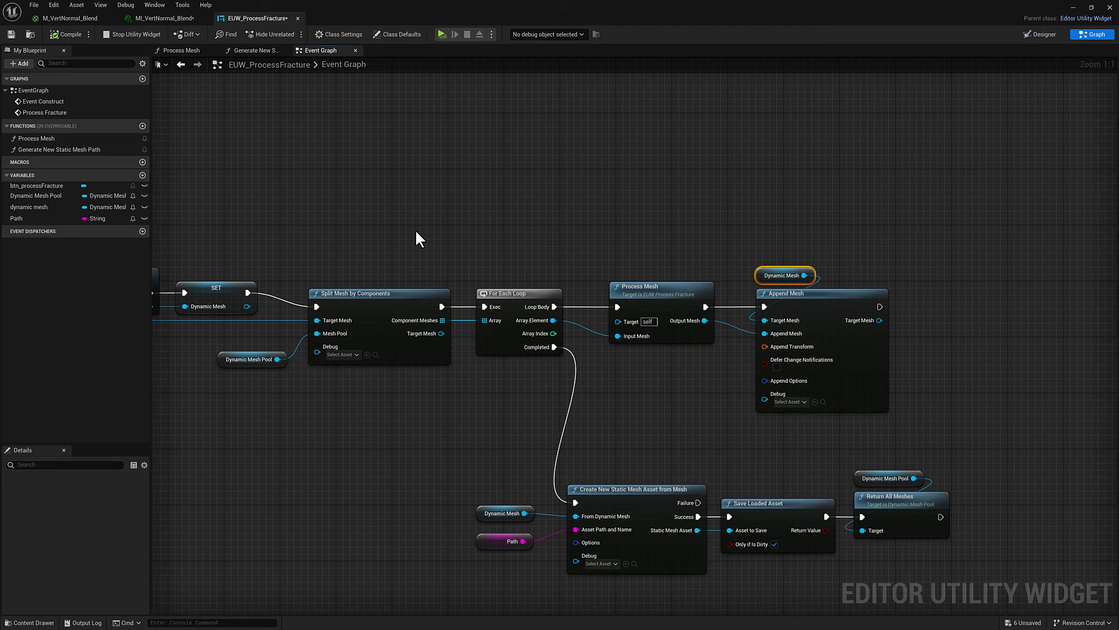
right_click_drag(410, 234, 575, 217)
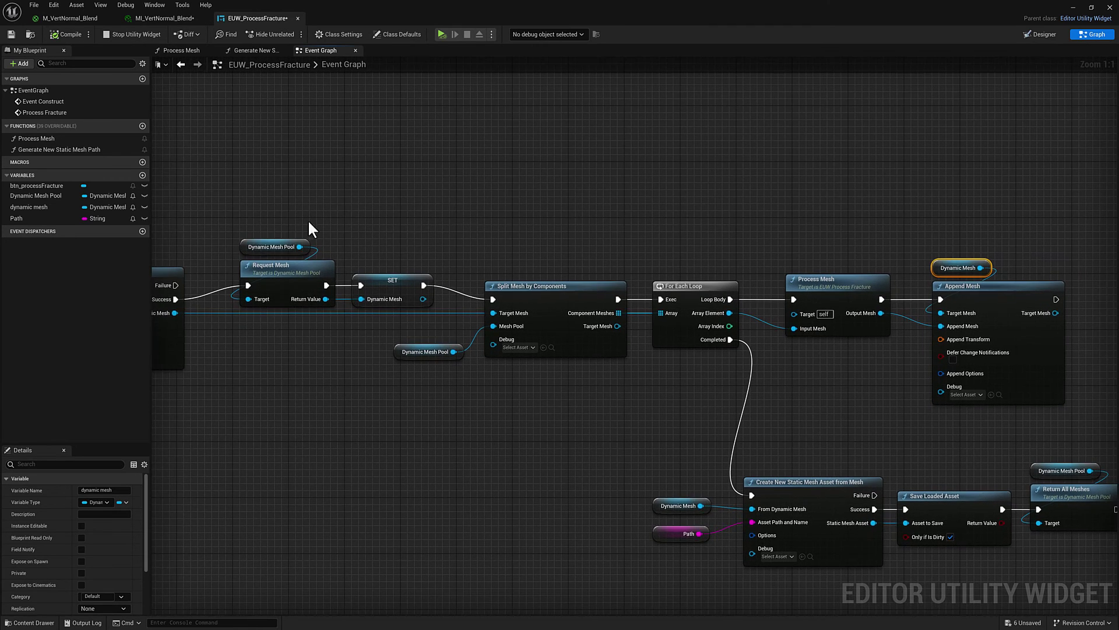
right_click_drag(267, 225, 454, 213)
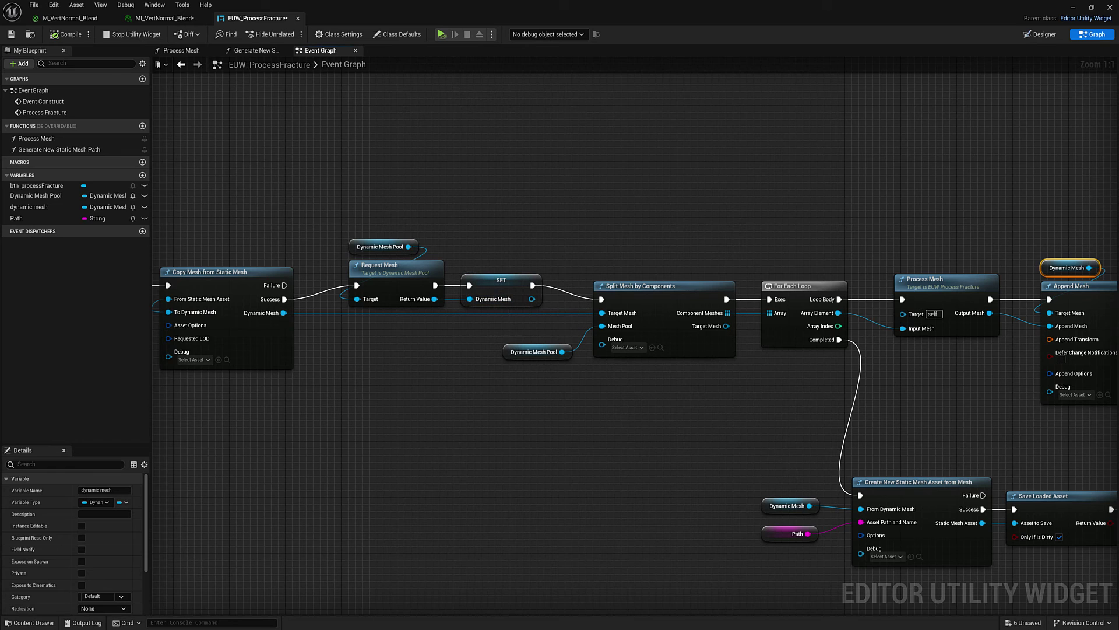
right_click_drag(958, 157, 766, 130)
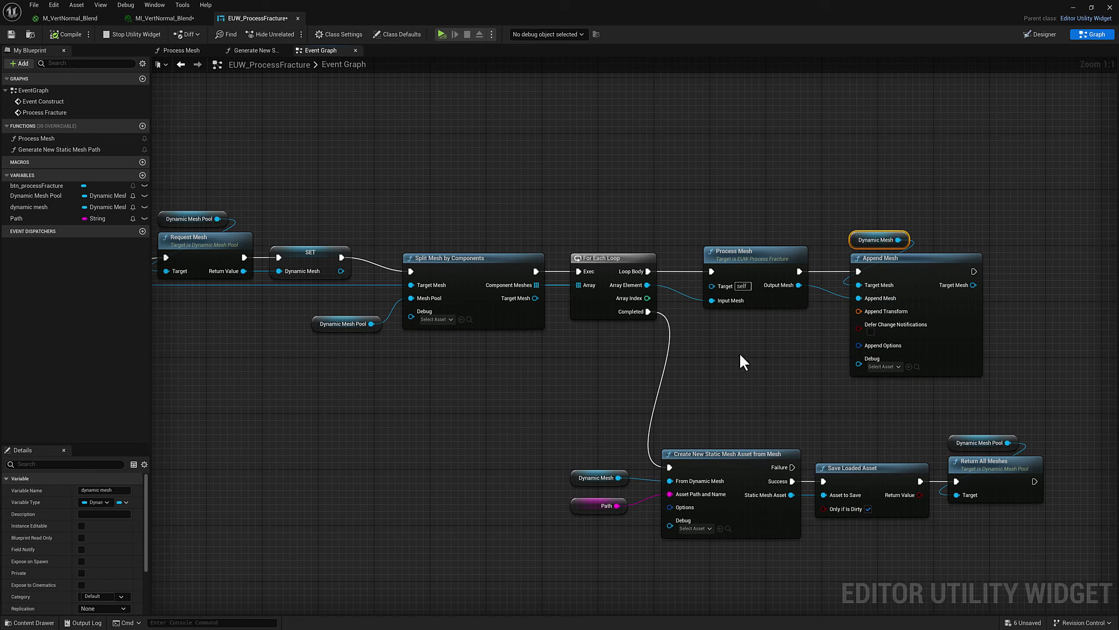
Examine the loop's Completed branch: Create New Static Mesh Asset from Mesh, its Path input, Save Loaded Asset and Return All Meshes.
right_click_drag(737, 349, 724, 358)
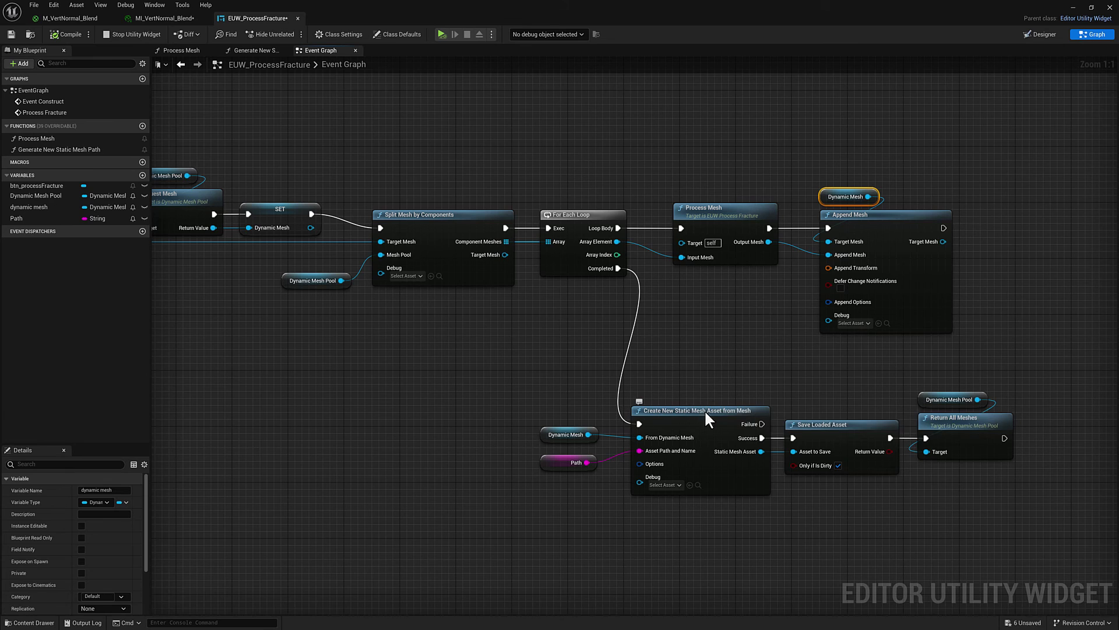
left_click(569, 460)
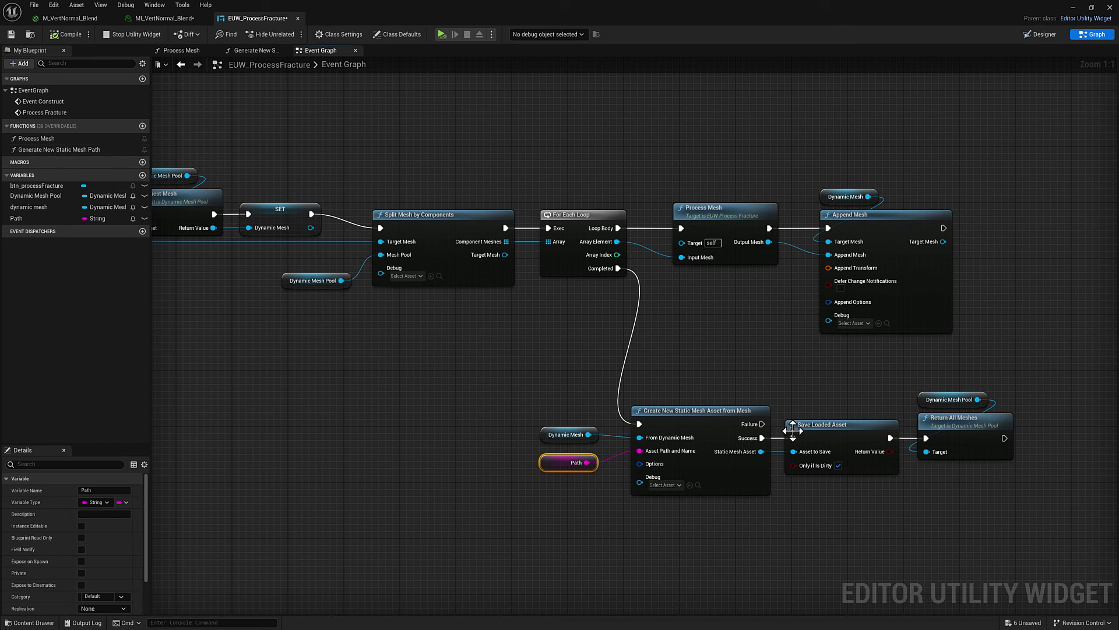
left_click(897, 458)
left_click_drag(921, 371, 1010, 400)
right_click_drag(659, 360, 712, 362)
scroll(712, 362, "down", 2)
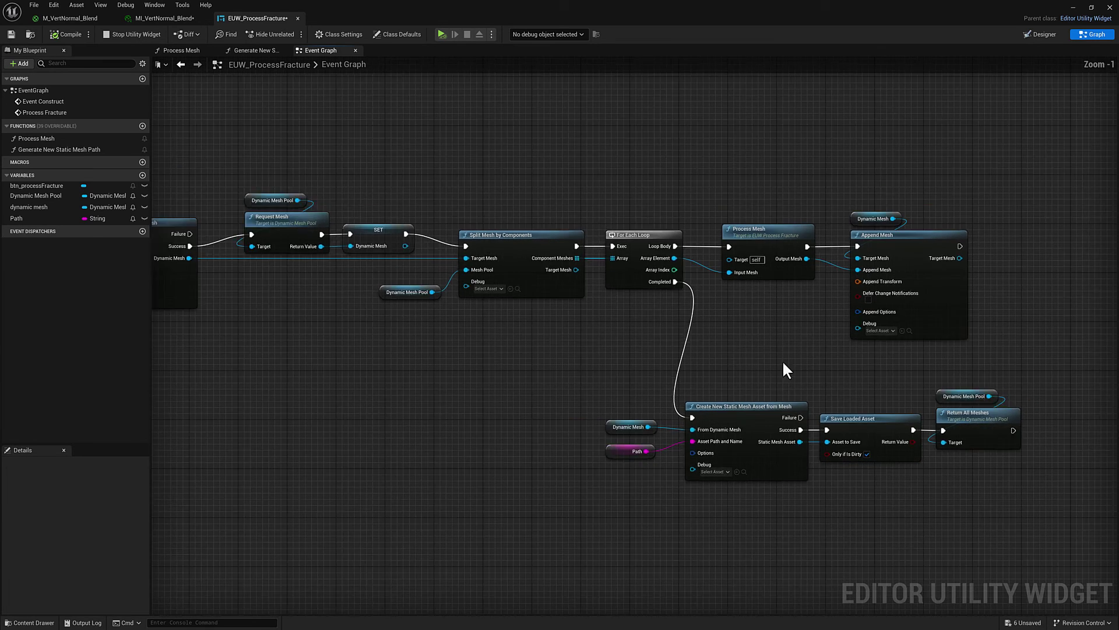
right_click_drag(510, 323, 533, 332)
right_click_drag(597, 206, 583, 194)
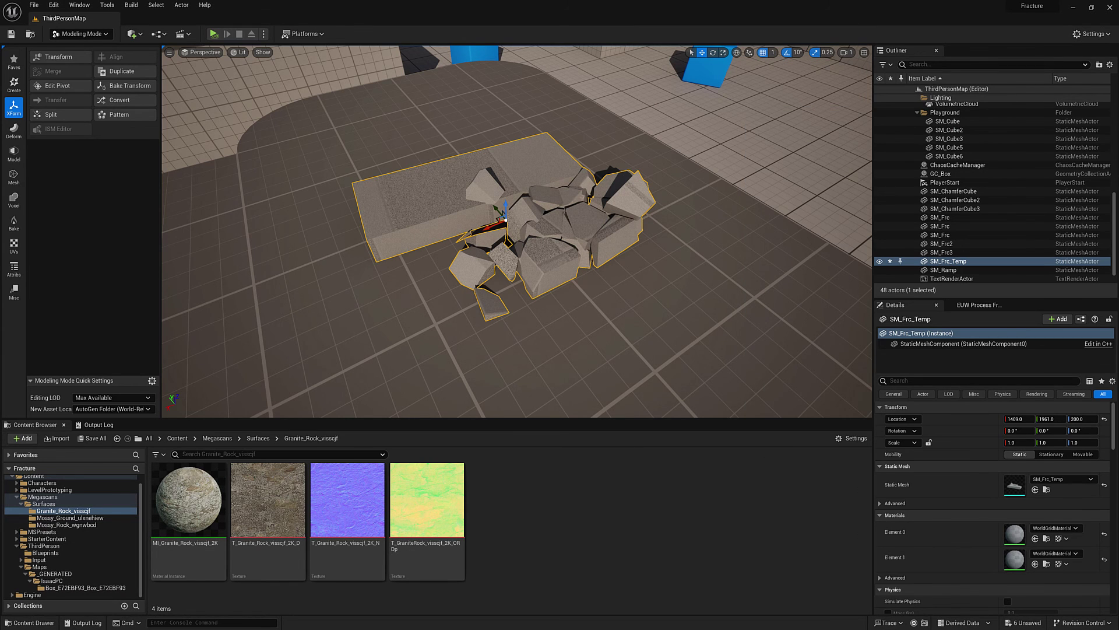
Check the EUW Process Fracture panel in the level editor and locate the SM_Frc_Temp actor's static mesh asset in the project content.
left_click(973, 305)
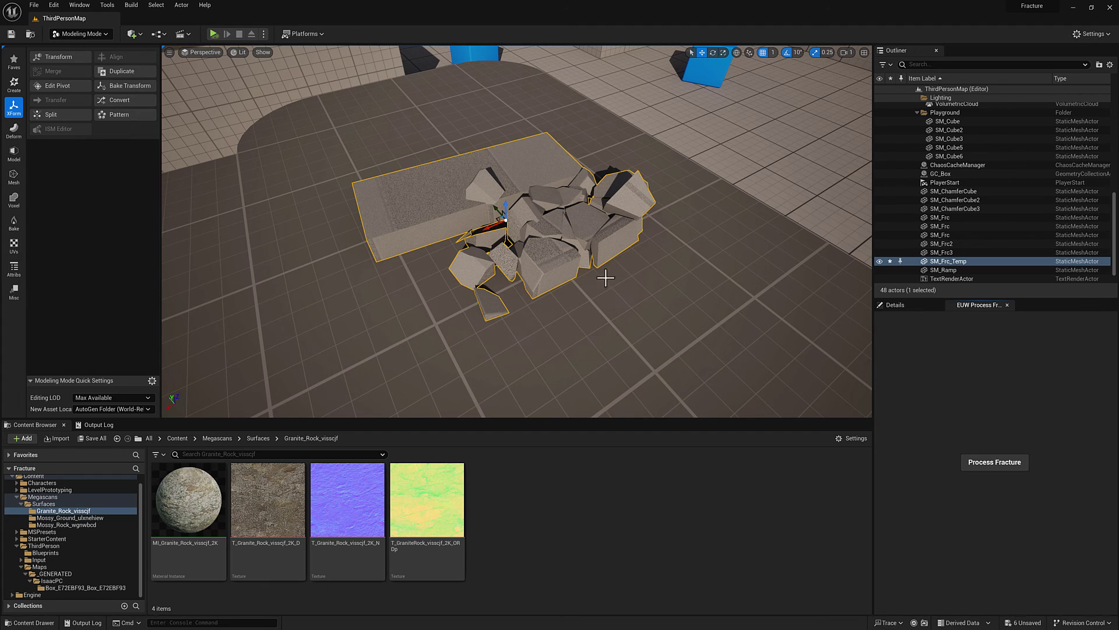
right_click_drag(588, 316, 586, 318)
right_click(458, 245)
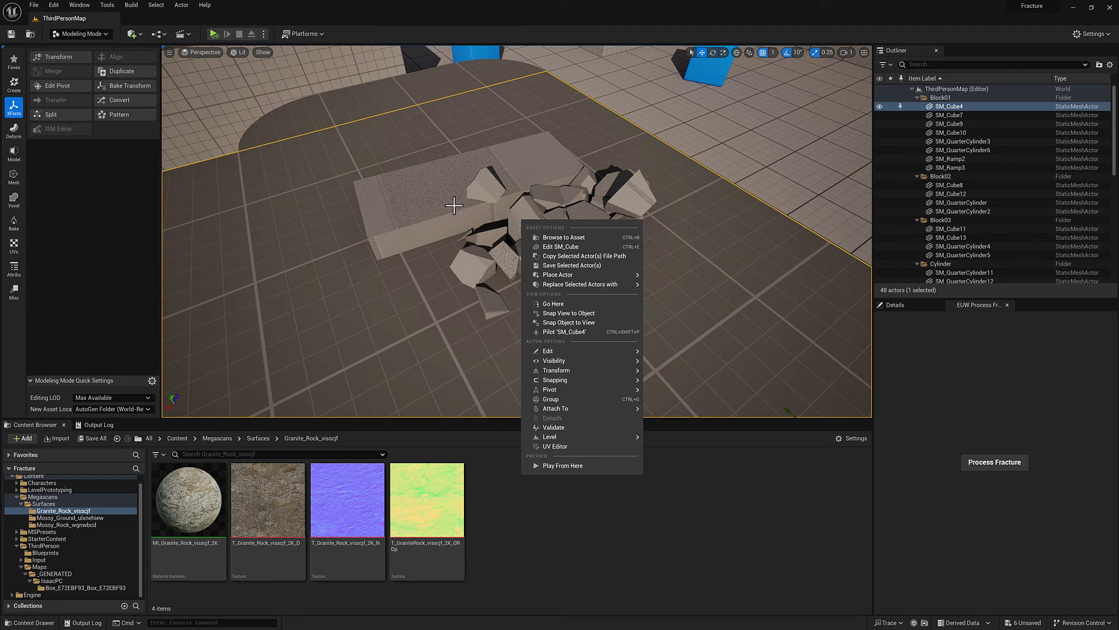
left_click(456, 211)
left_click(431, 203)
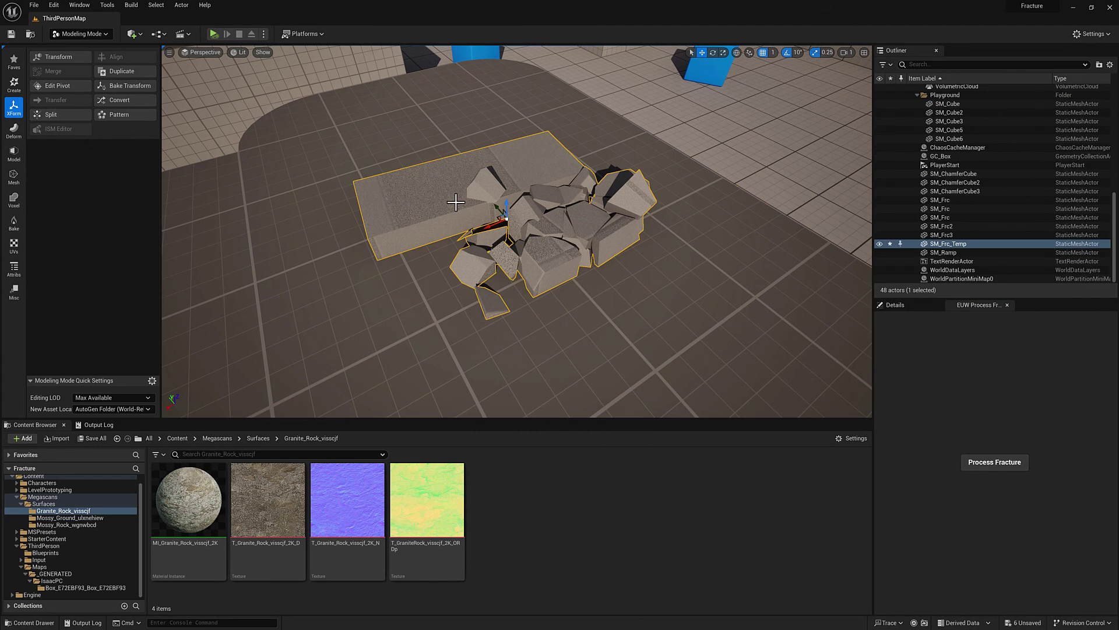
left_click(904, 305)
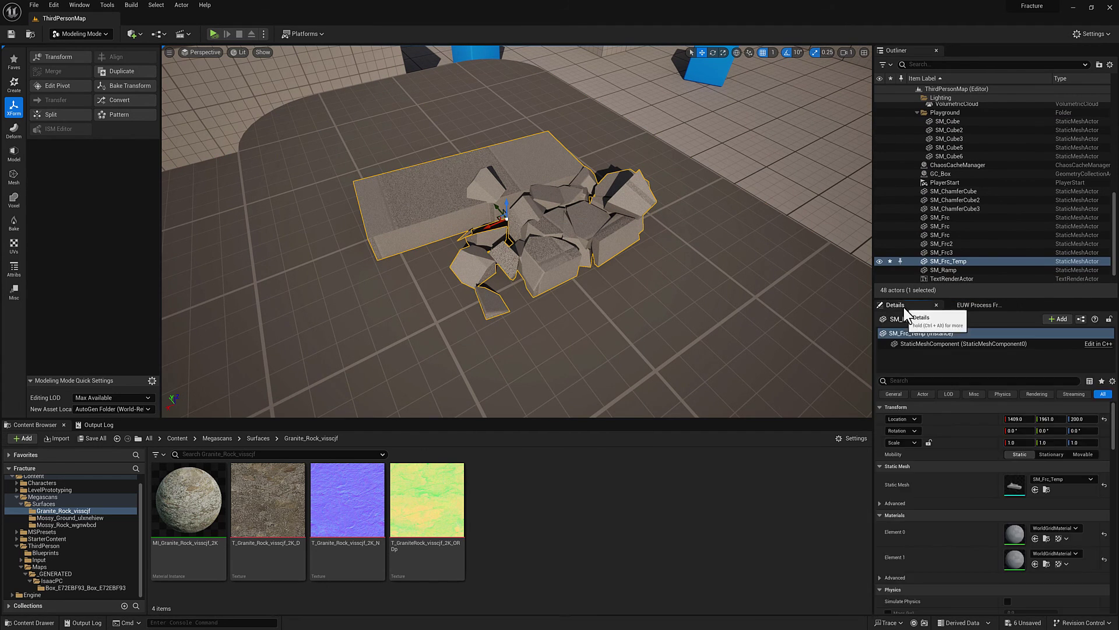
left_click(1046, 489)
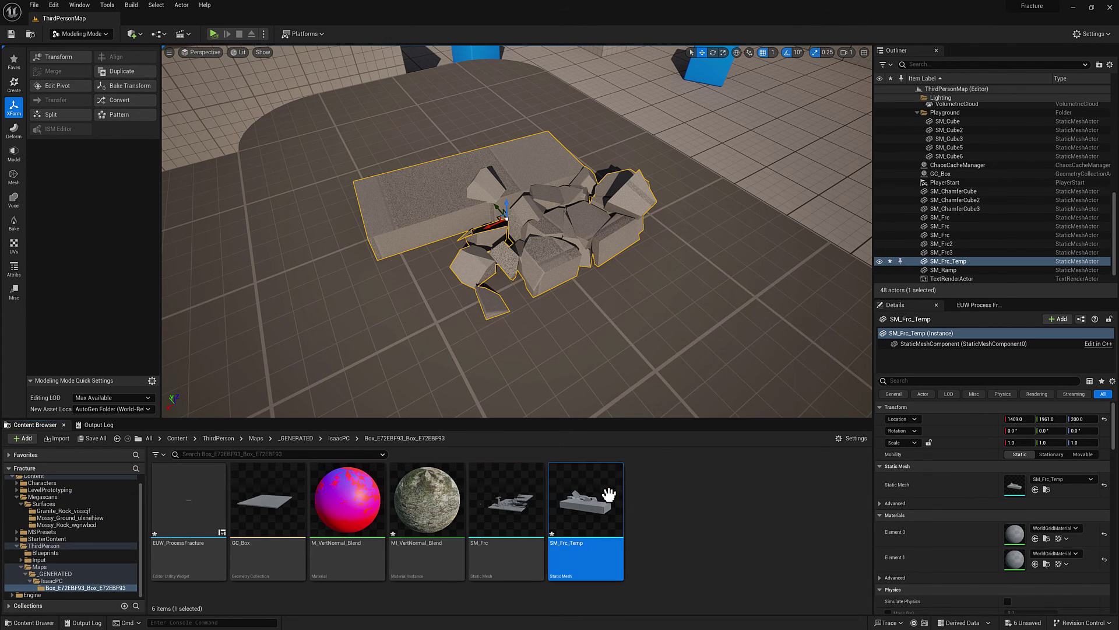
Save the SM_Frc_Temp static mesh asset and run Process Fracture on it from the EUW Process Fracture widget.
right_click(604, 498)
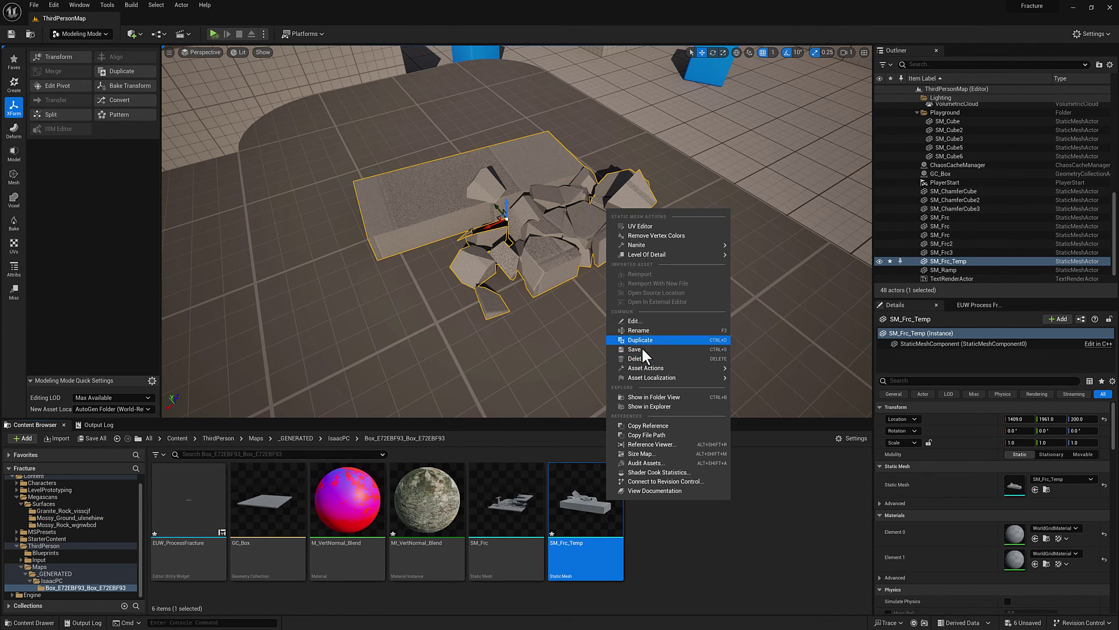
left_click(641, 349)
left_click(977, 305)
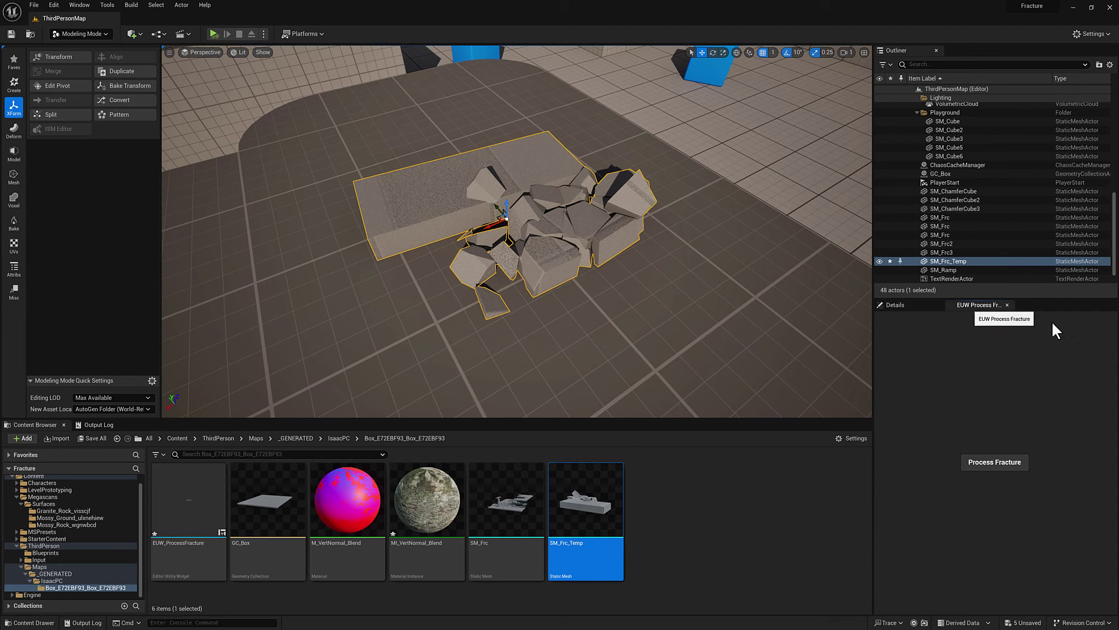
left_click(970, 461)
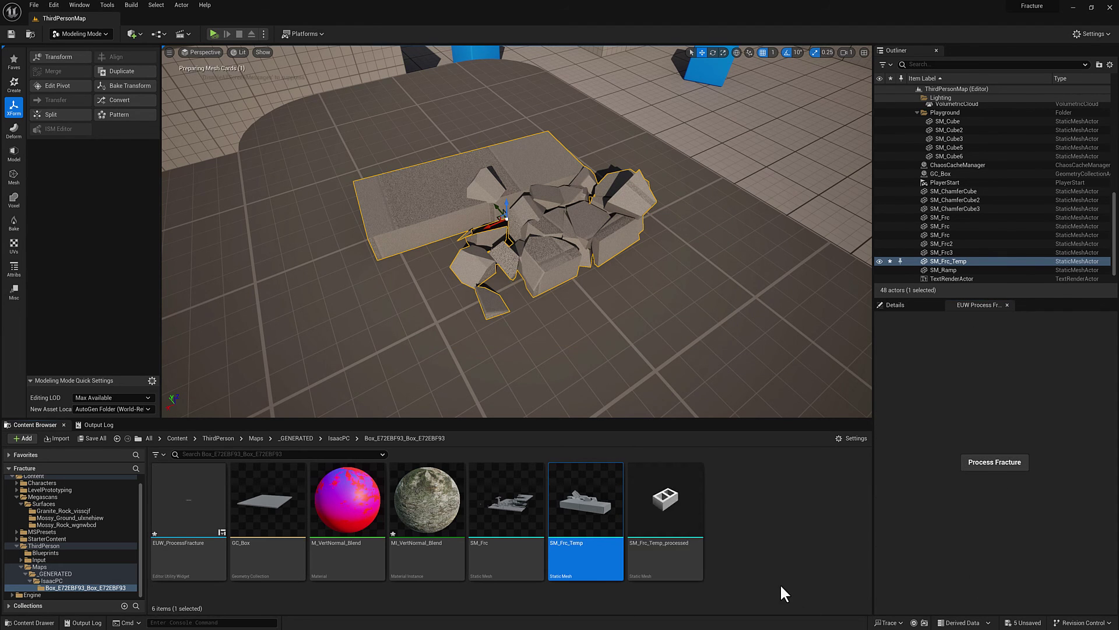
Place the SM_Frc_Temp_processed static mesh in the level beside the original SM_Frc_Temp actor and compare the two.
mouse_move(653, 551)
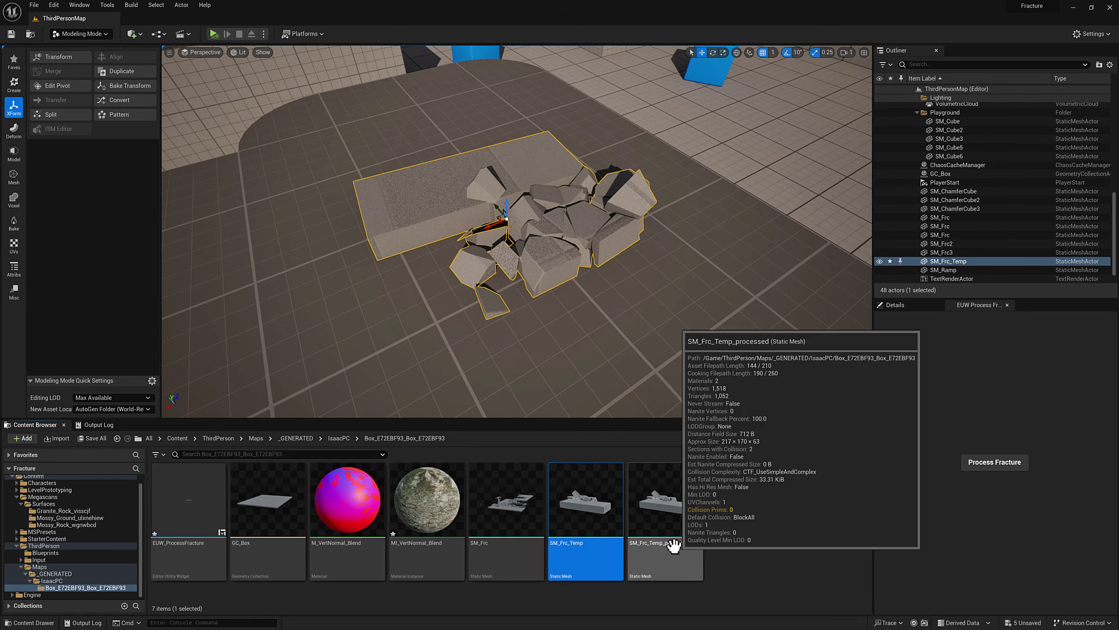
left_click_drag(671, 501, 746, 301)
right_click_drag(670, 300, 704, 272)
mouse_move(705, 249)
left_mouse_down()
mouse_move(661, 299)
mouse_move(689, 275)
left_mouse_up()
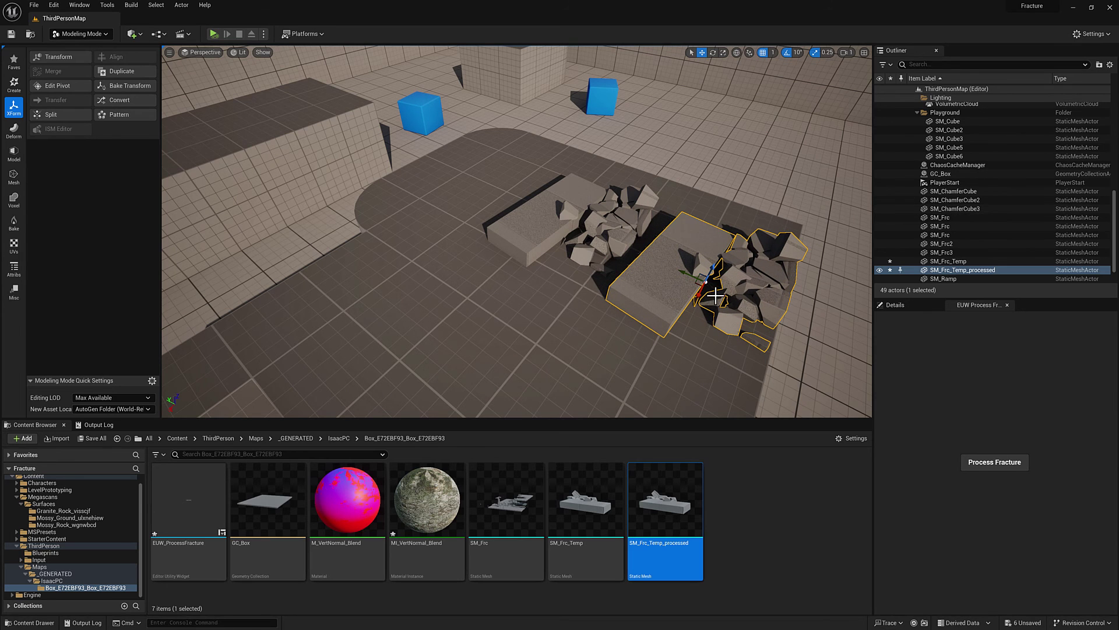
right_click_drag(749, 291, 665, 284)
right_click_drag(703, 219, 685, 279)
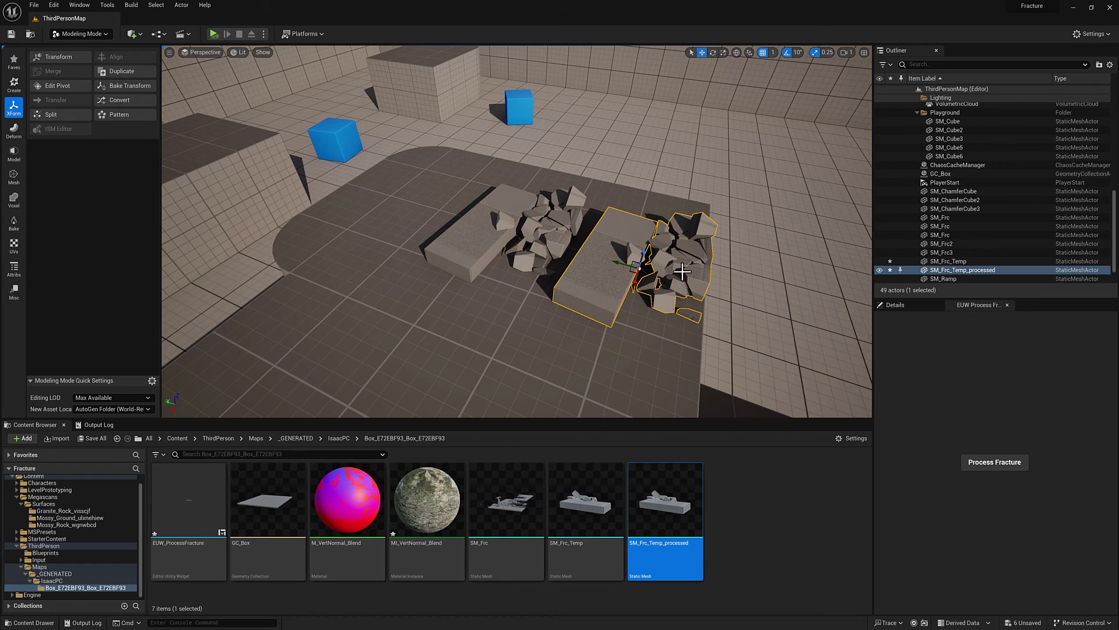